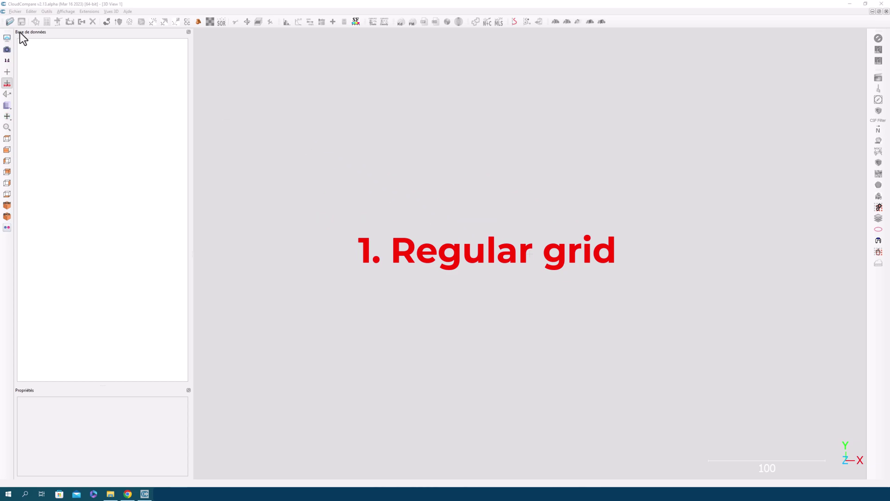
# Step: Open Vegetation.las, loading all LAS fields and accepting the suggested coordinate shift
pyautogui.click(10, 21)
pyautogui.doubleClick(437, 190)
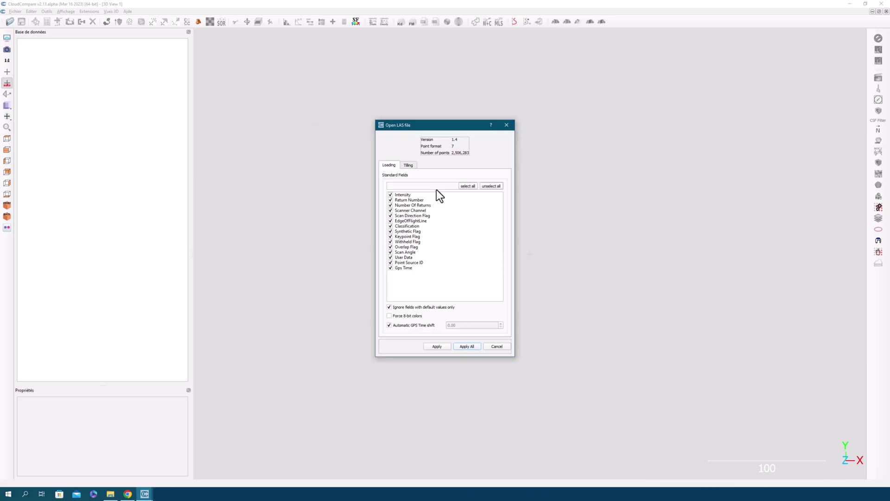
pyautogui.click(463, 346)
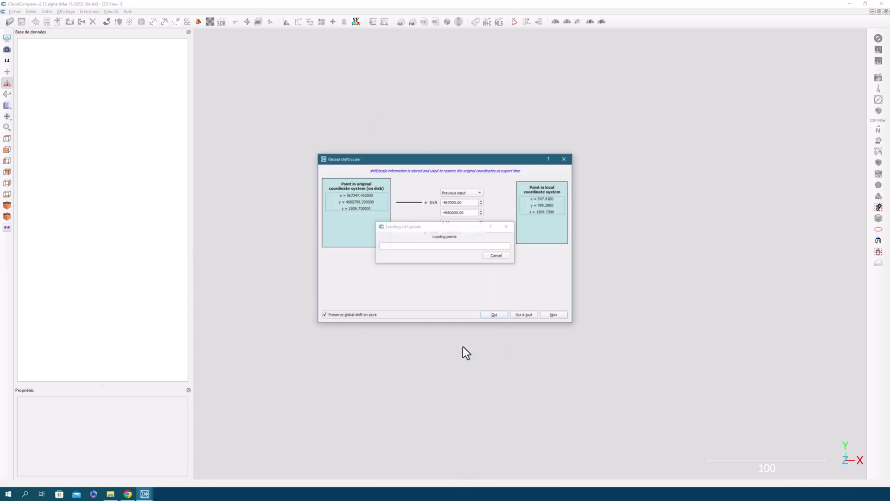
pyautogui.click(517, 316)
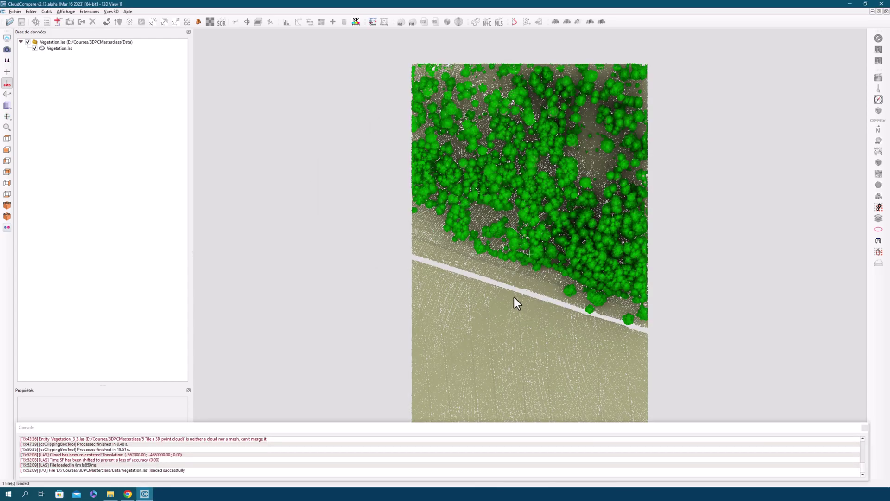
pyautogui.click(865, 429)
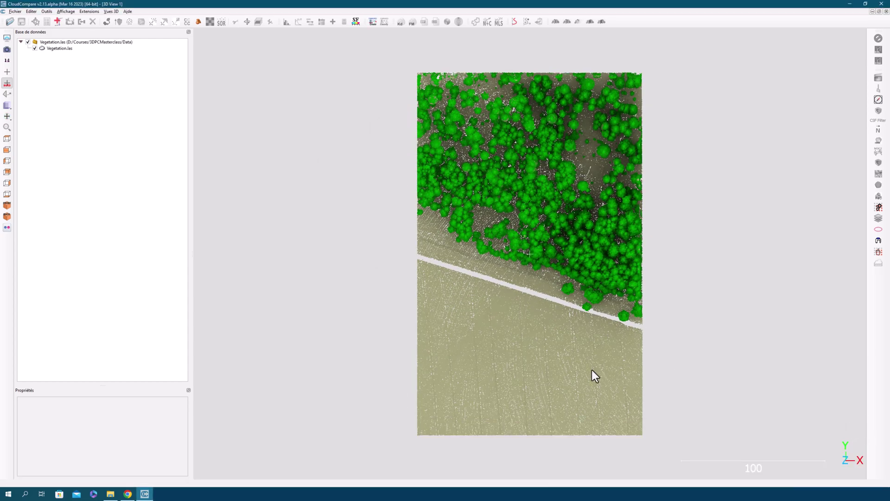
# Step: Orbit the cloud, switch to Top view, and select the Vegetation.las cloud
pyautogui.moveTo(592, 374); pyautogui.dragTo(598, 199)
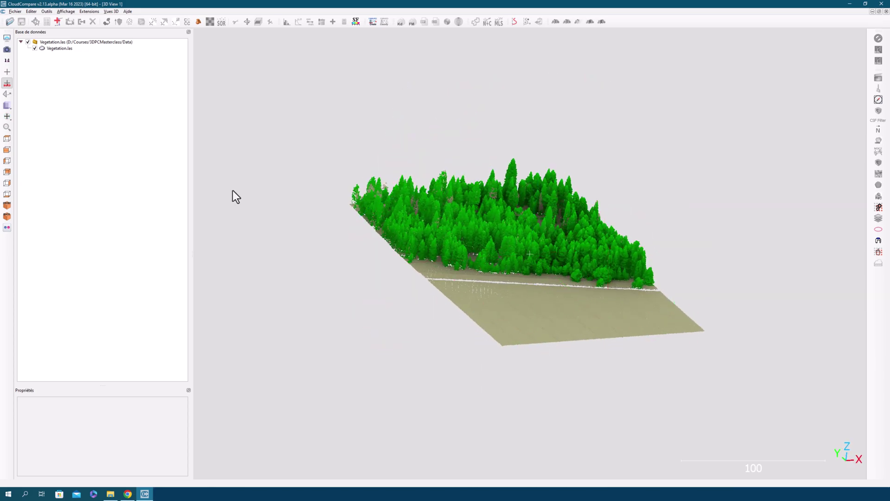
pyautogui.click(10, 138)
pyautogui.click(59, 49)
# Step: Pick corner points to measure the cloud's width (about 153.6) and length (about 249)
pyautogui.click(36, 22)
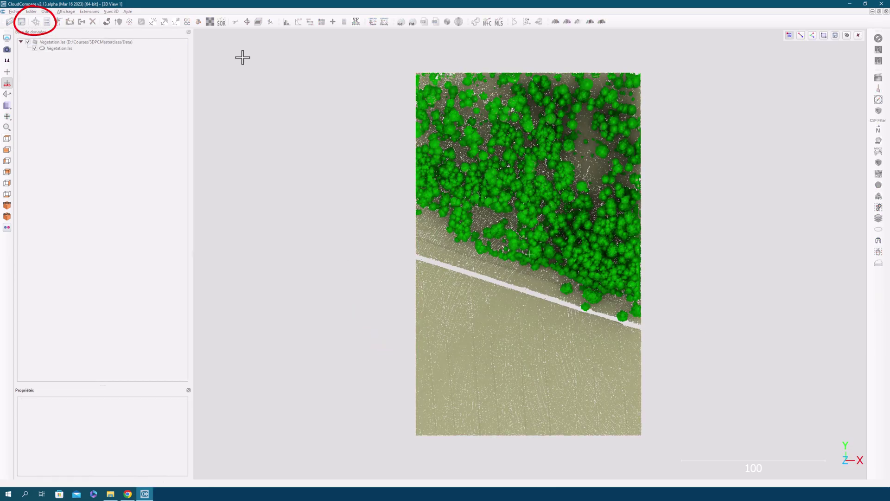
pyautogui.click(418, 73)
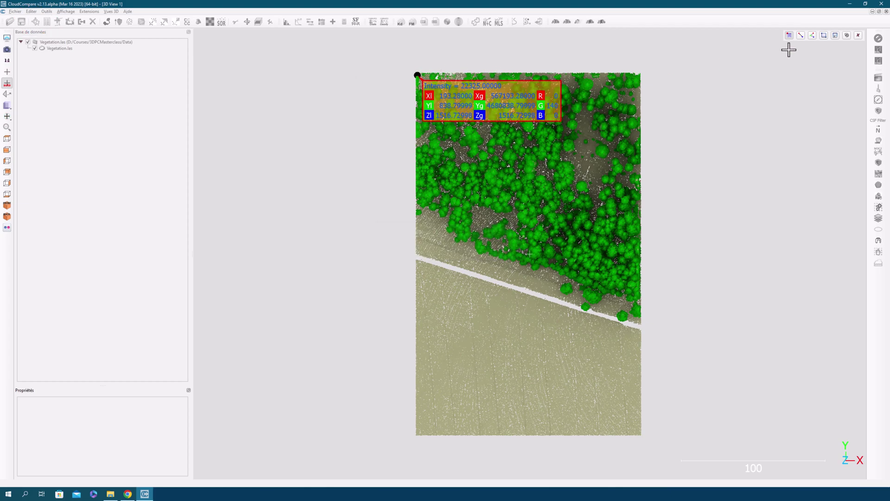
pyautogui.click(641, 77)
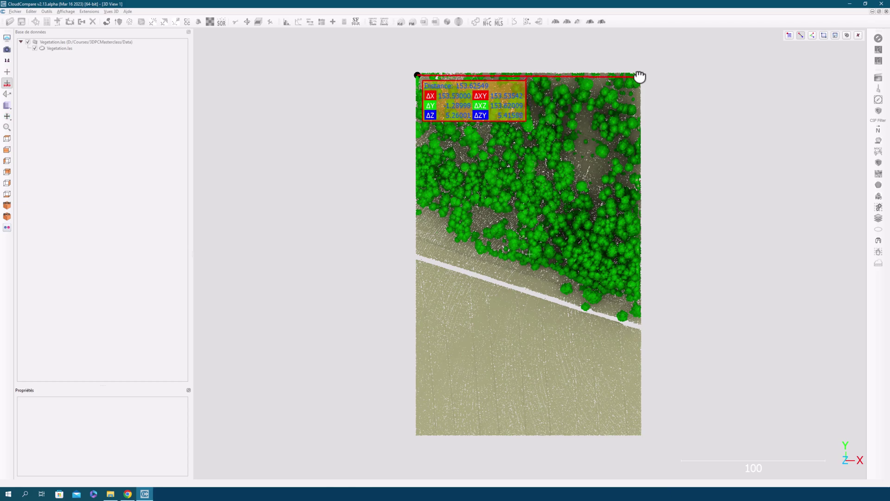
pyautogui.click(639, 76)
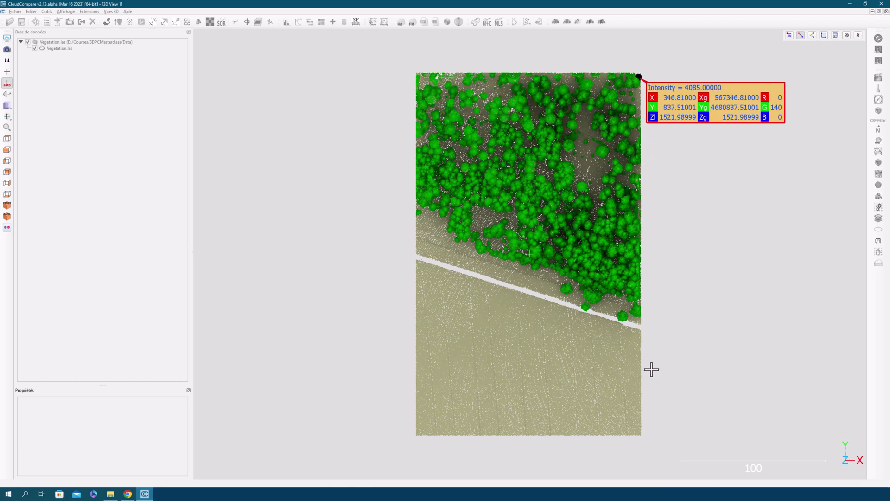
pyautogui.click(640, 436)
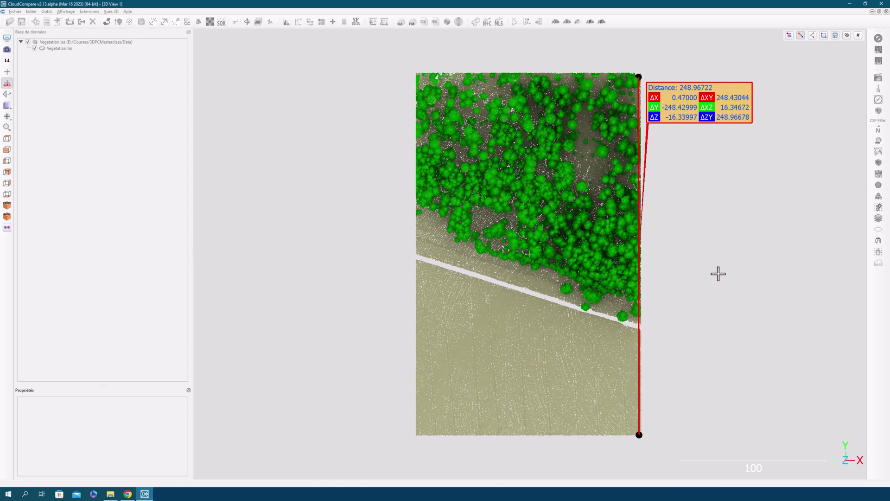
pyautogui.click(859, 35)
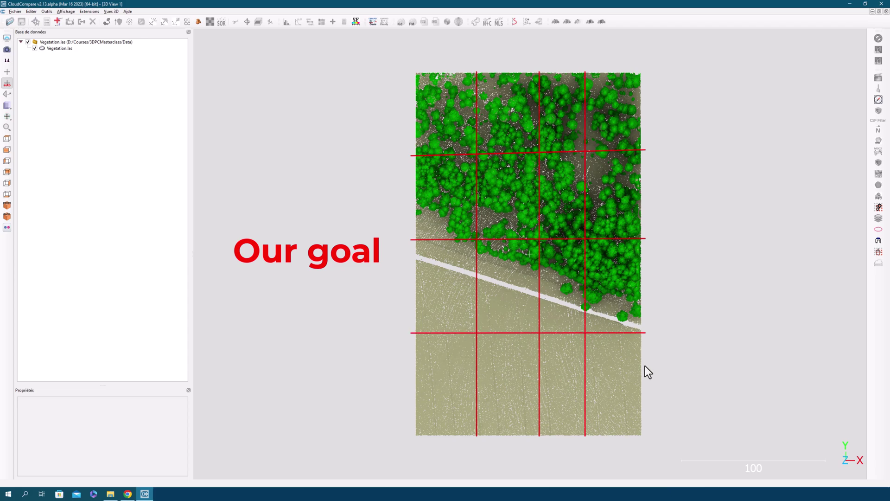
# Step: Select the Vegetation.las file entry and delete it from the project
pyautogui.click(87, 49)
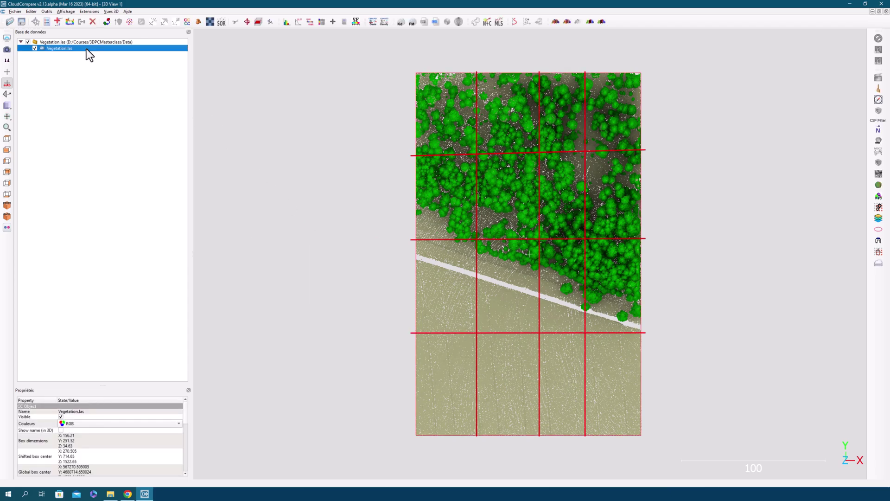
pyautogui.click(72, 42)
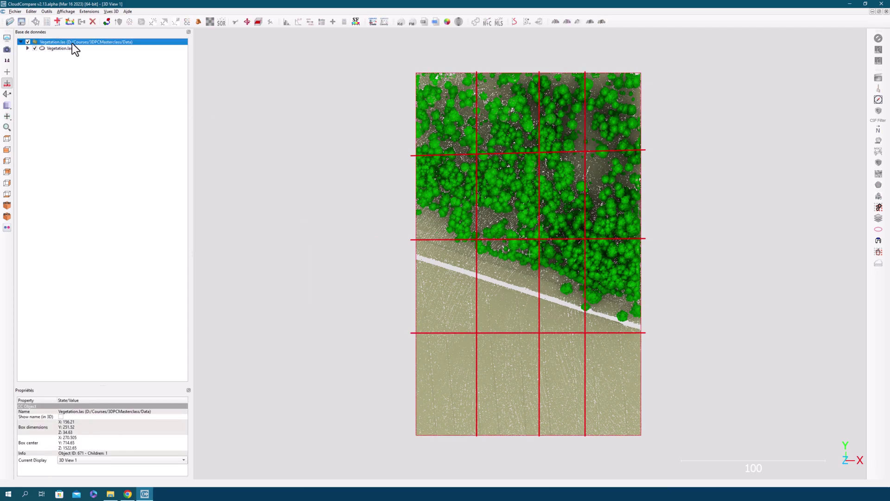
pyautogui.click(93, 22)
# Step: Reopen Vegetation.las and choose tiling in the XY plane
pyautogui.click(10, 23)
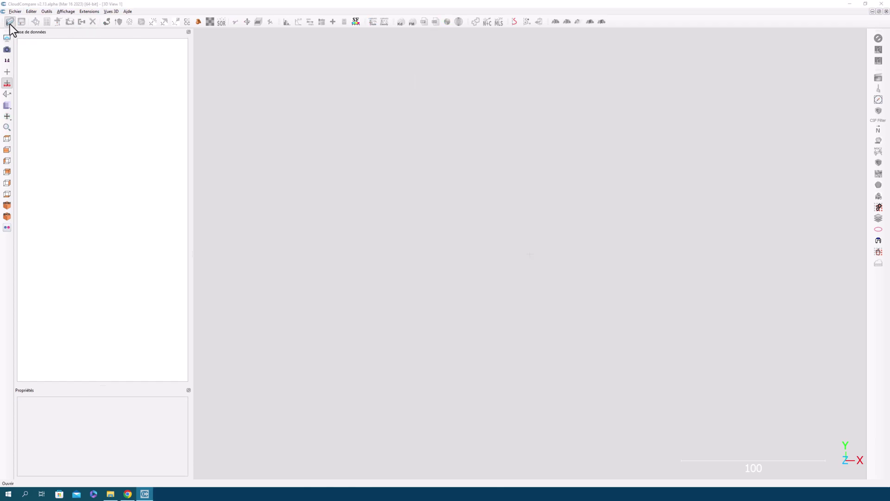
pyautogui.doubleClick(432, 190)
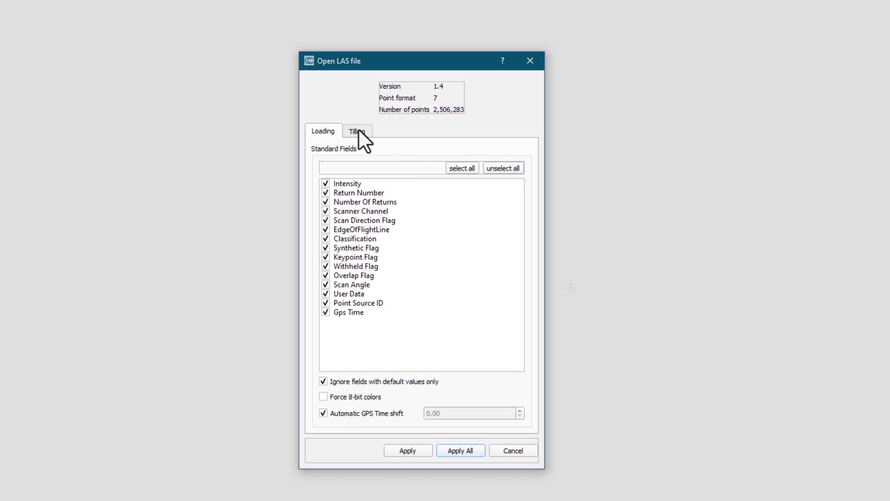
pyautogui.click(359, 132)
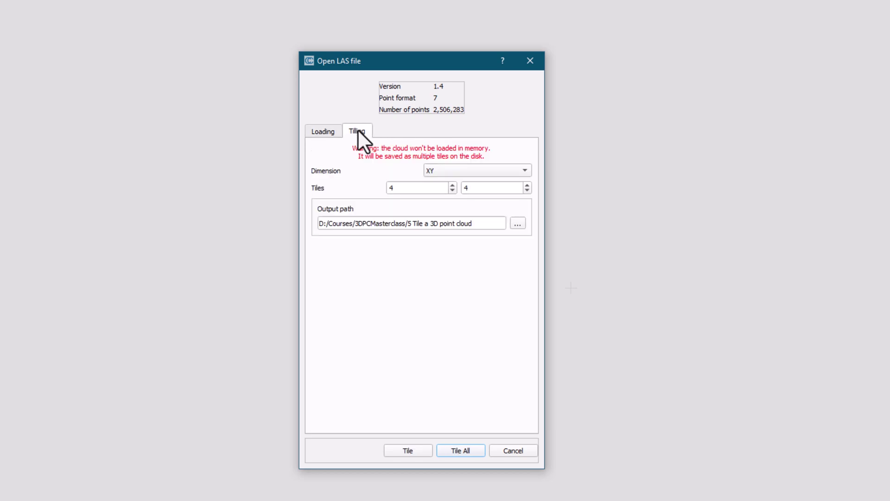
pyautogui.click(437, 168)
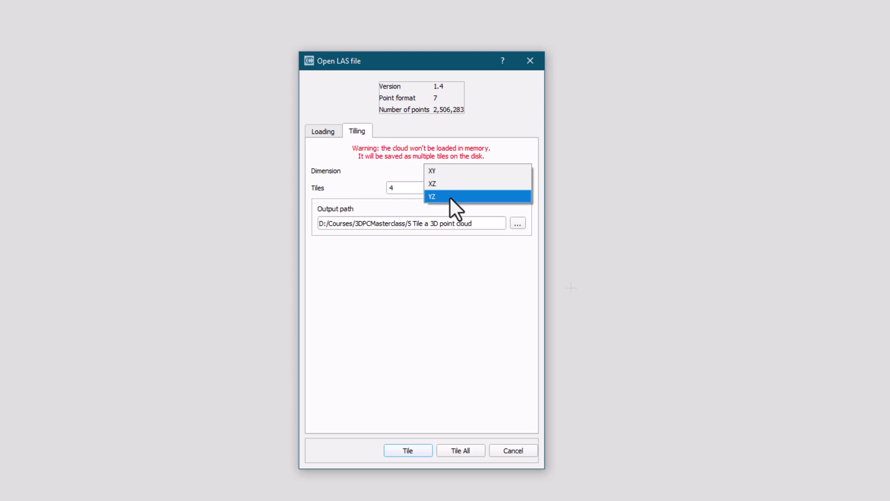
pyautogui.click(443, 173)
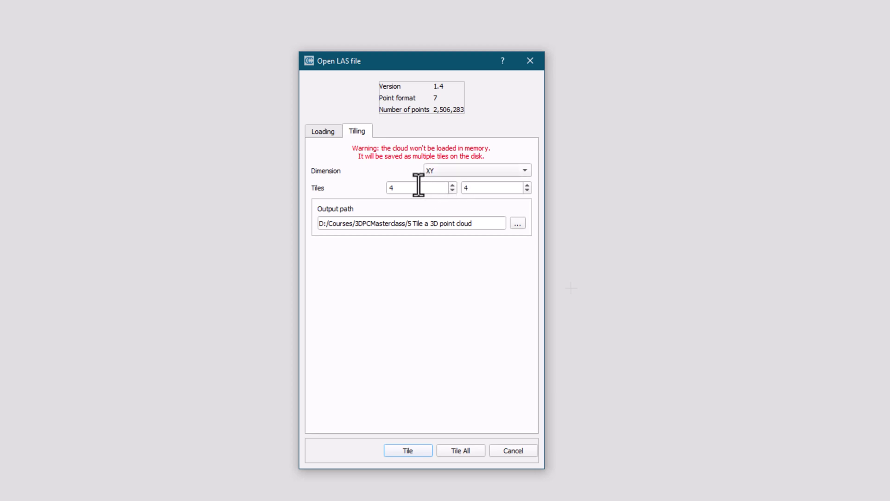
# Step: Set the tile counts to 3 and 3 and select the output folder path
pyautogui.moveTo(420, 183); pyautogui.dragTo(385, 187)
pyautogui.write('3')
pyautogui.doubleClick(469, 187)
pyautogui.write('3')
pyautogui.click(478, 224)
pyautogui.moveTo(478, 223); pyautogui.dragTo(406, 223)
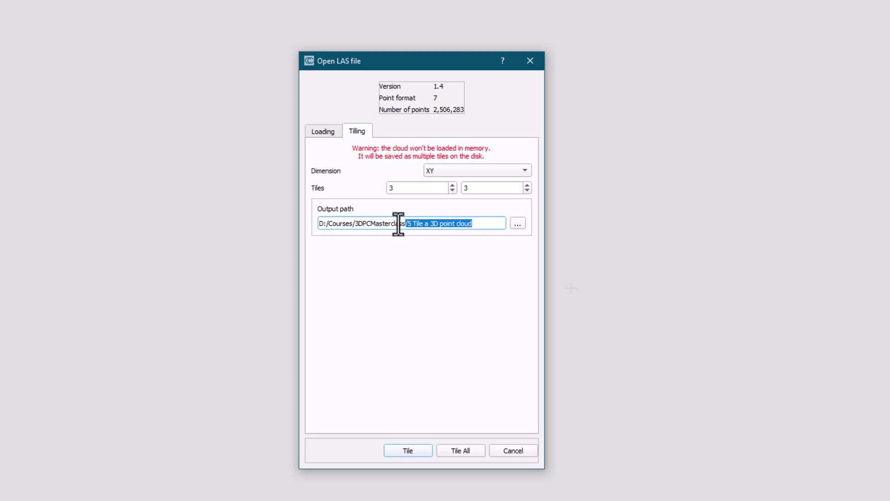
pyautogui.tripleClick(398, 223)
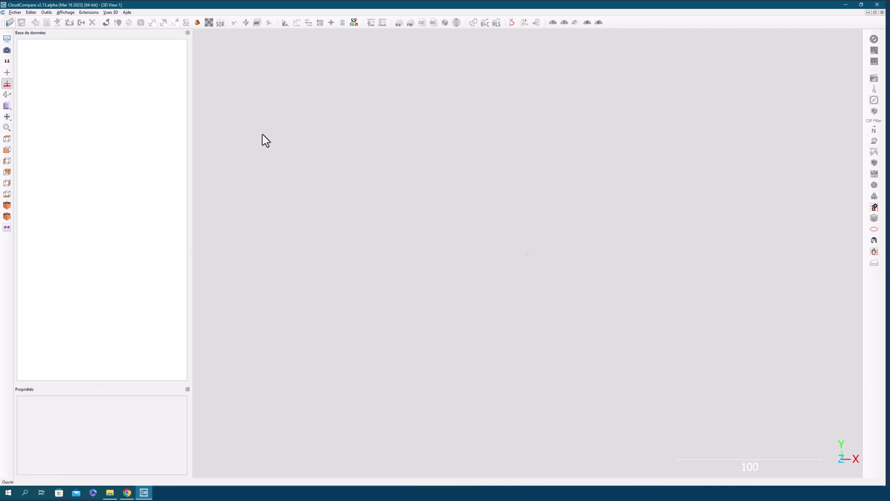
# Step: Select all nine Vegetation tile files with Ctrl+A and open them
pyautogui.hotkey('ctrl', 'o')
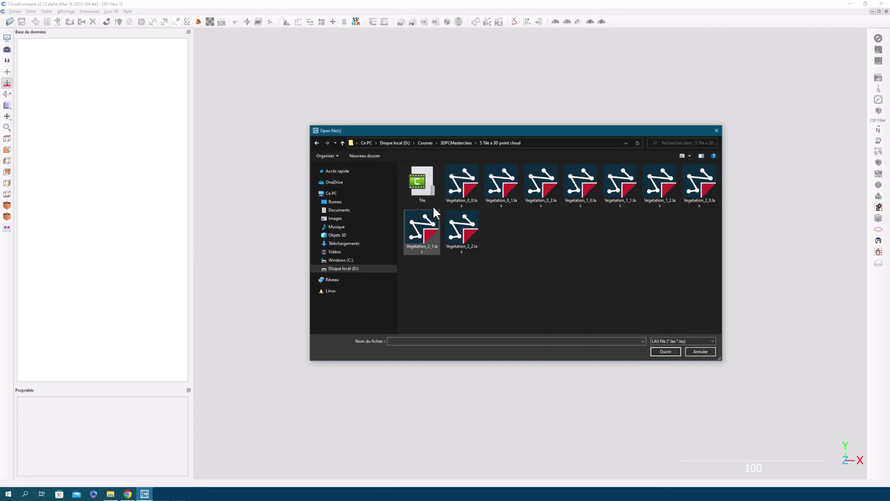
pyautogui.click(453, 191)
pyautogui.hotkey('ctrl', 'a')
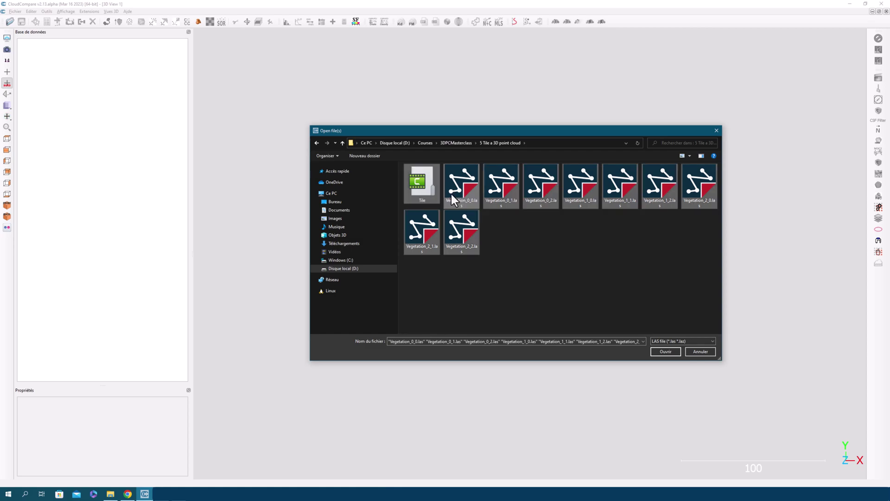
pyautogui.click(673, 352)
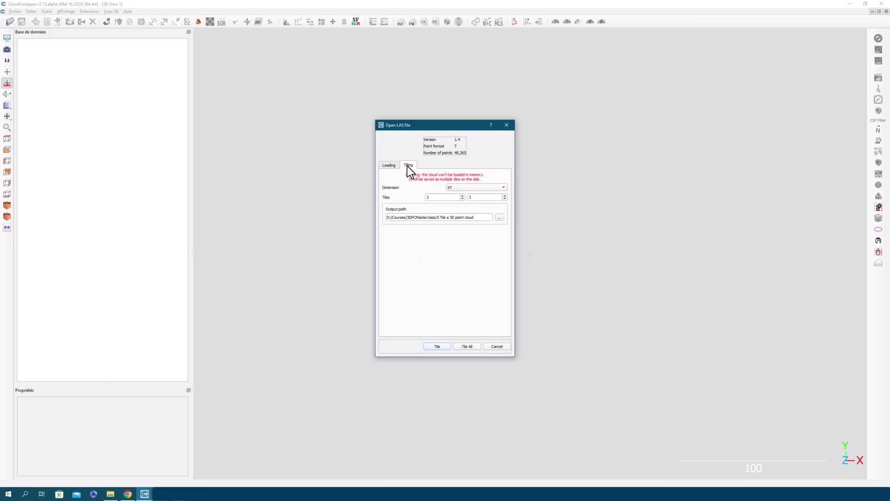
# Step: Load every tile with the same LAS options and coordinate shift, then hide the console
pyautogui.click(390, 166)
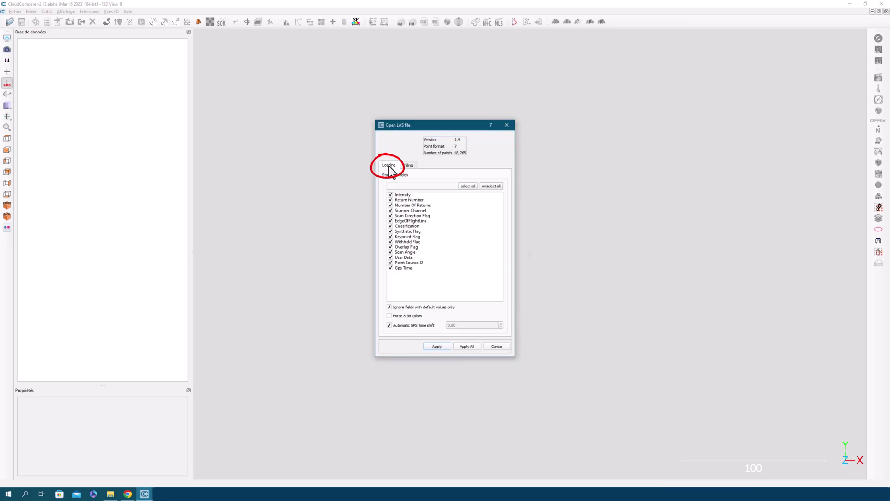
pyautogui.click(446, 345)
pyautogui.click(494, 316)
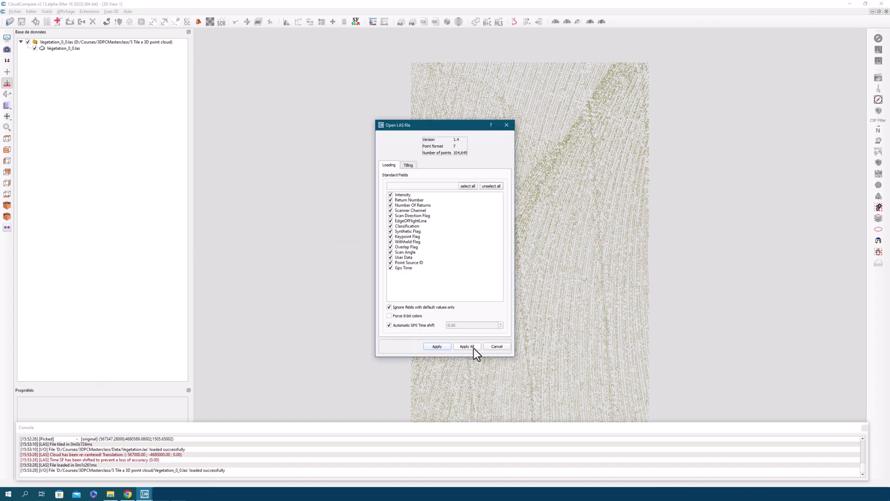
pyautogui.click(472, 347)
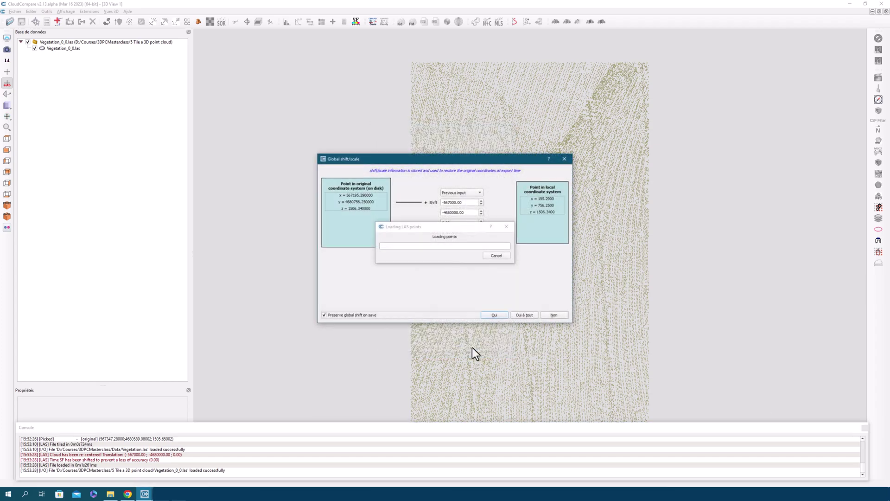
pyautogui.click(530, 313)
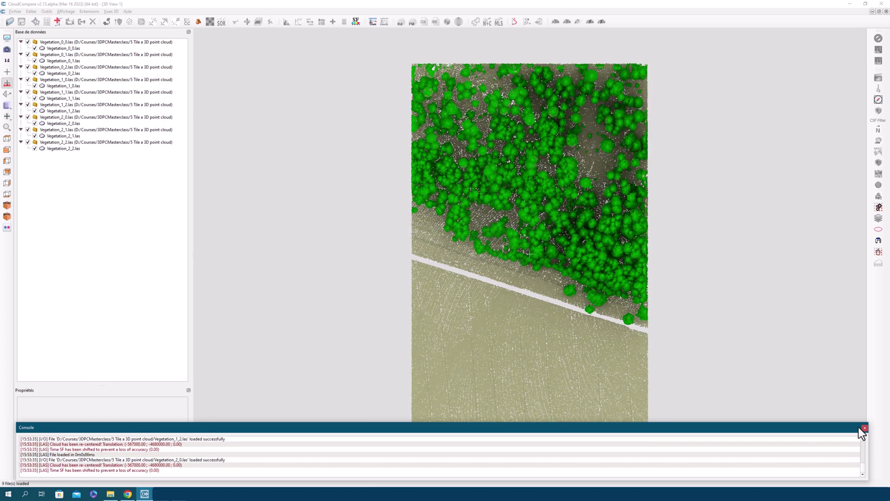
pyautogui.click(865, 428)
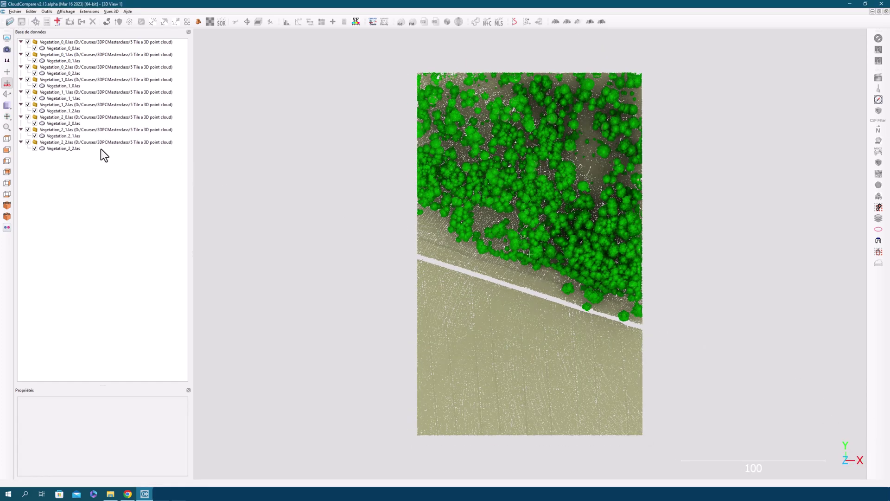
# Step: Merge all nine tile clouds into one, keeping the original cloud index as a scalar field
pyautogui.click(101, 149)
pyautogui.keyDown('shift'); pyautogui.click(85, 44); pyautogui.keyUp('shift')
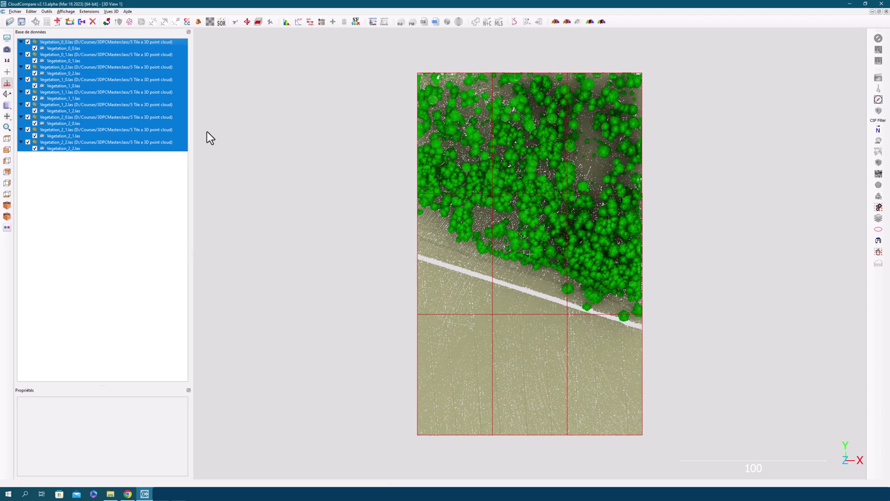
pyautogui.click(81, 25)
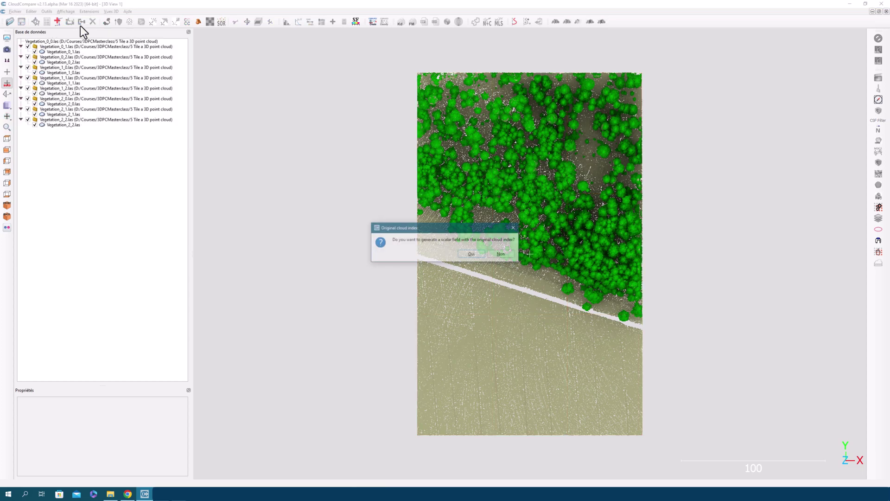
pyautogui.click(472, 255)
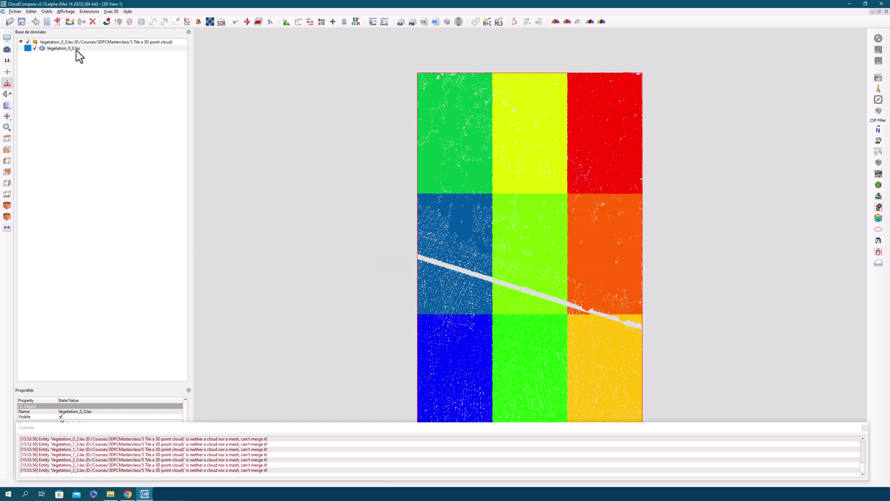
# Step: Close the console and rename the merged cloud's parent entry to Tile_import
pyautogui.click(75, 48)
pyautogui.moveTo(538, 291); pyautogui.dragTo(535, 268, button='right')
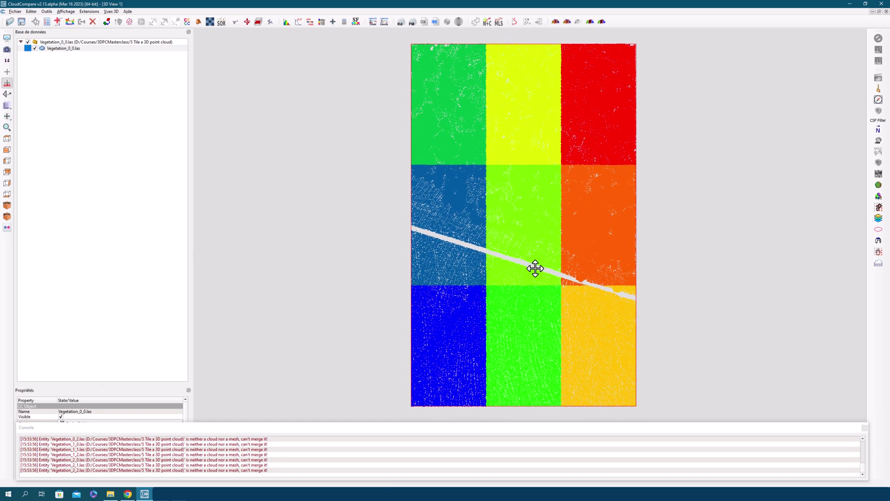
pyautogui.scroll(-1, 536, 268)
pyautogui.click(864, 427)
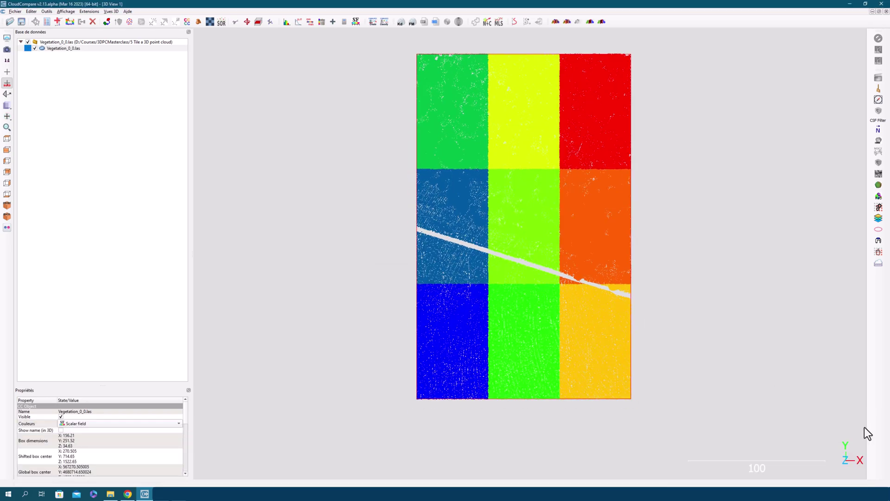
pyautogui.click(73, 43)
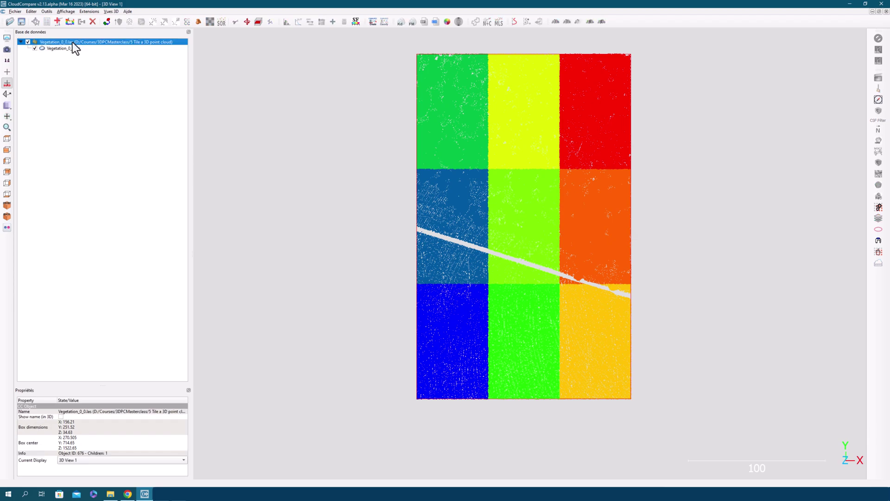
pyautogui.write('Tile_im')
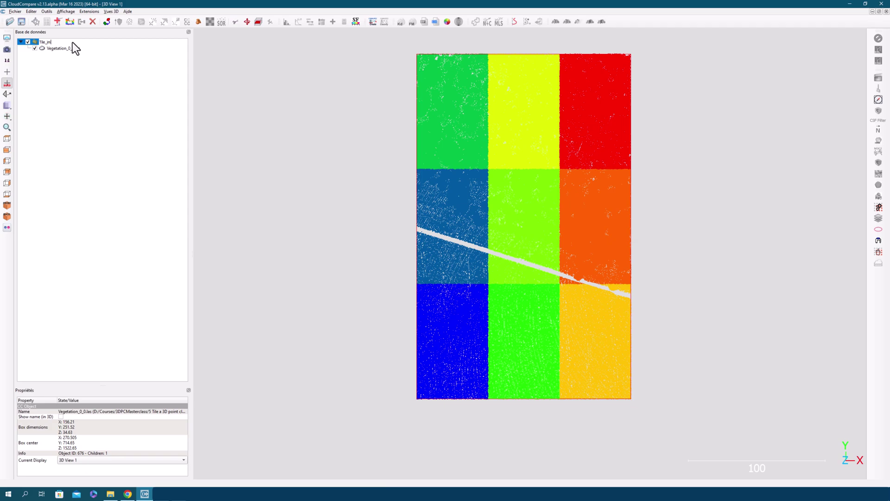
pyautogui.write('port')
pyautogui.press('Return')
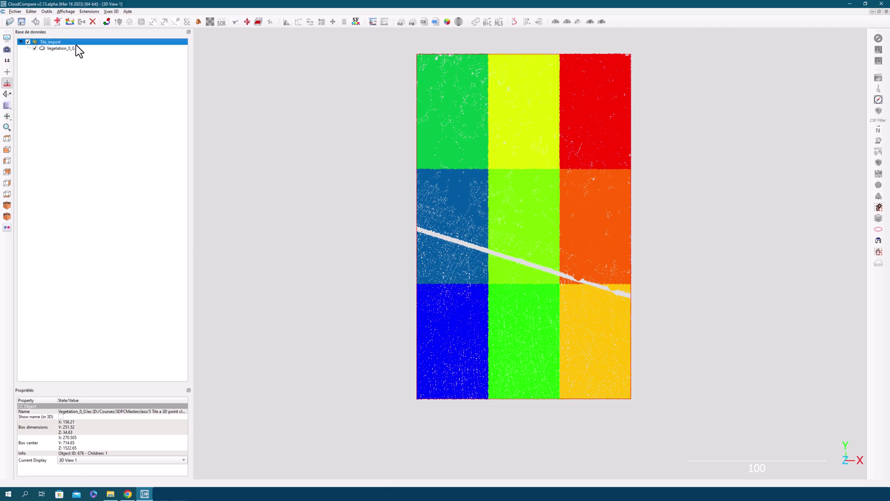
pyautogui.click(79, 63)
# Step: Reload Vegetation.las with the default LAS options and coordinate shift
pyautogui.click(11, 22)
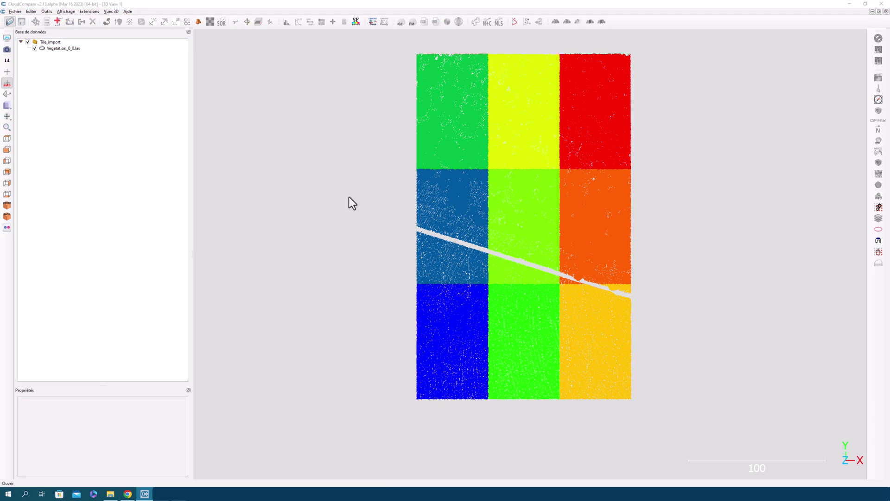
pyautogui.doubleClick(434, 190)
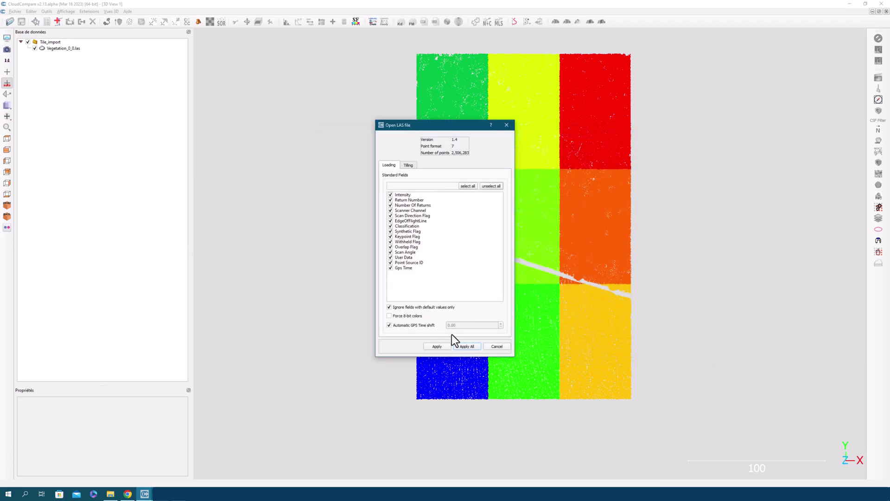
pyautogui.click(438, 347)
pyautogui.click(499, 315)
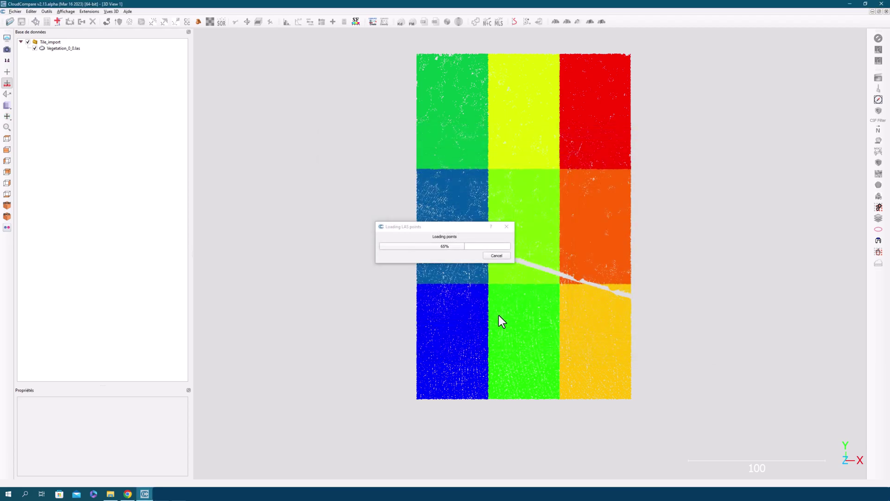
pyautogui.click(865, 428)
# Step: Confirm via Information that both clouds hold 2,506,283 points, then hide Tile_import
pyautogui.click(34, 48)
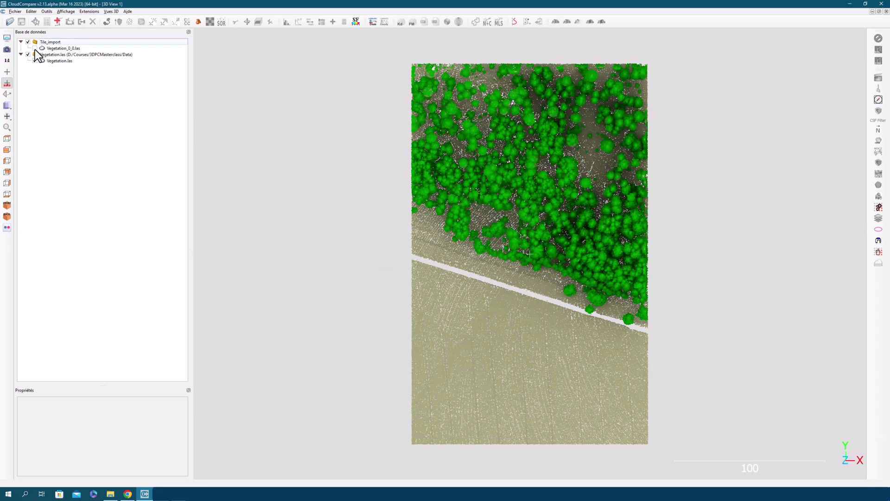
pyautogui.click(35, 48)
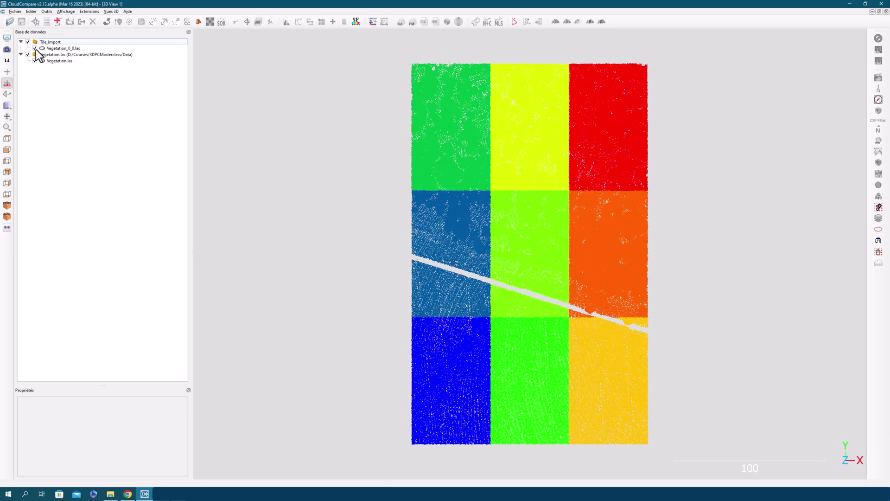
pyautogui.click(65, 49)
pyautogui.rightClick(65, 49)
pyautogui.click(80, 51)
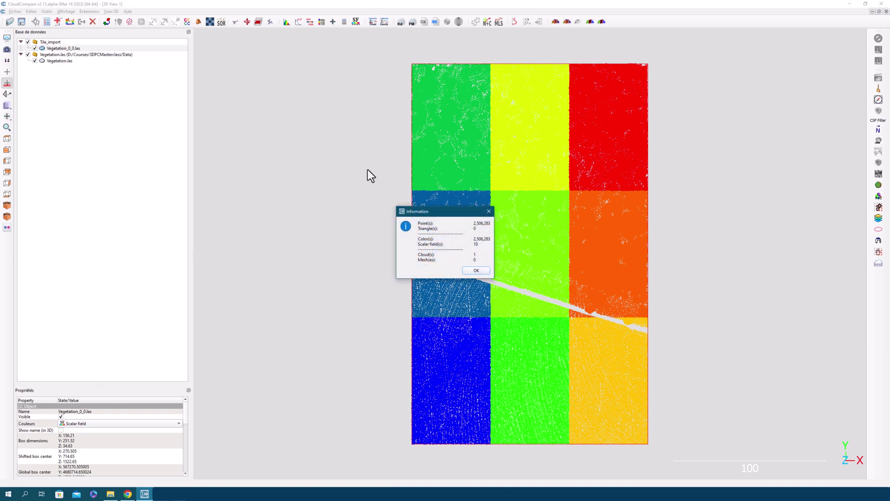
pyautogui.click(489, 211)
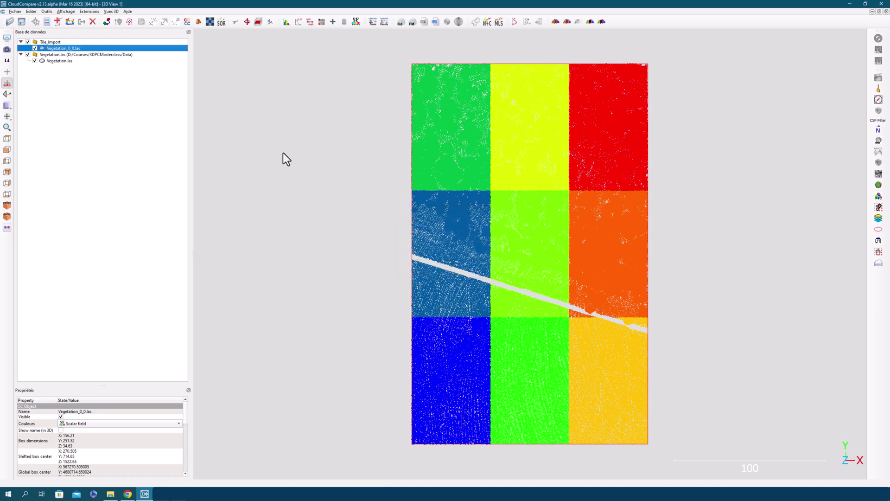
pyautogui.click(72, 62)
pyautogui.rightClick(71, 63)
pyautogui.click(87, 66)
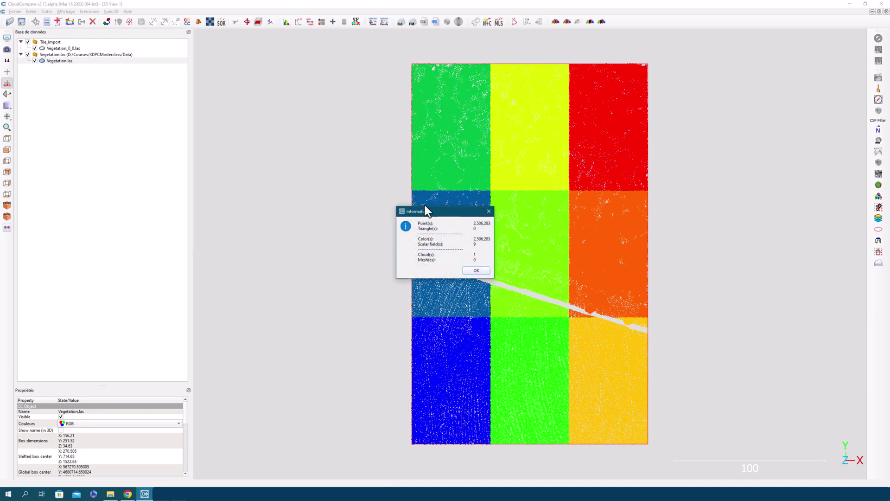
pyautogui.click(488, 212)
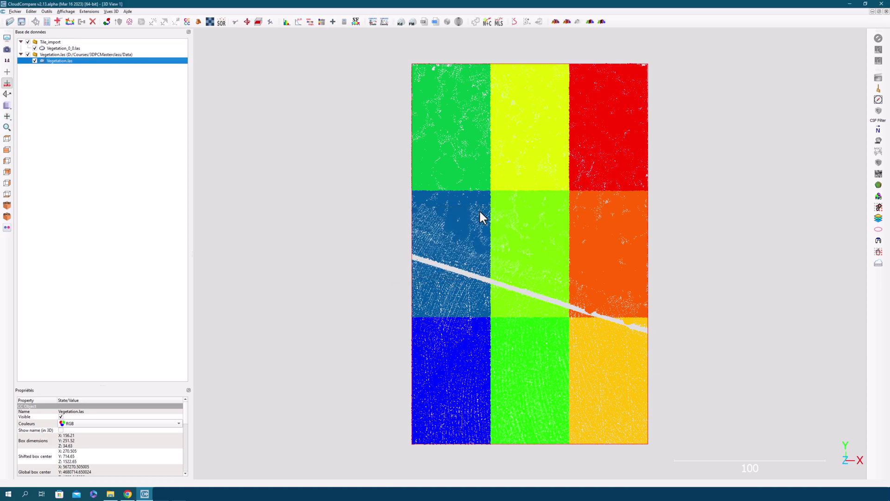
pyautogui.click(27, 42)
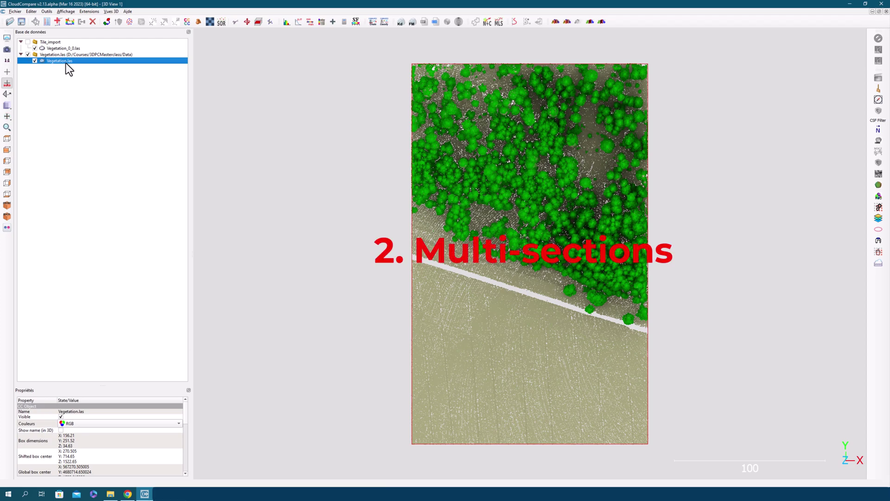
pyautogui.moveTo(252, 46)
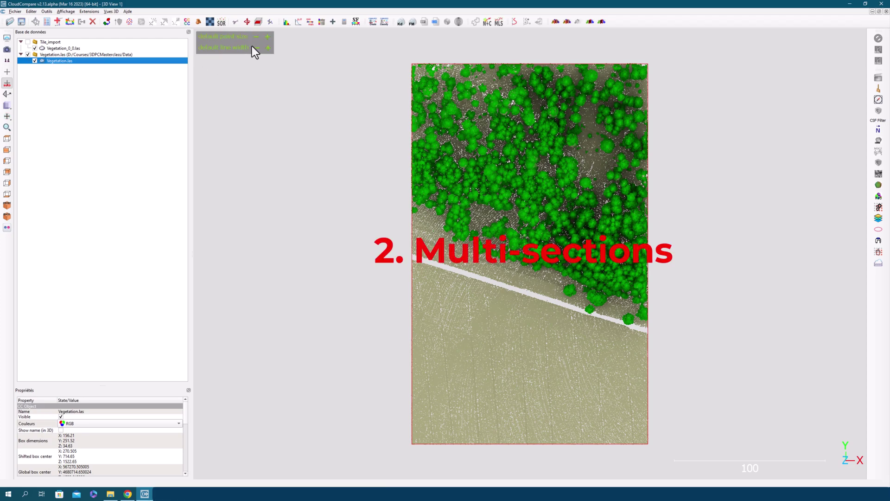
# Step: Shrink the Cross Section box from top and right to a 73.86 × 113.51 lower-left area
pyautogui.click(259, 21)
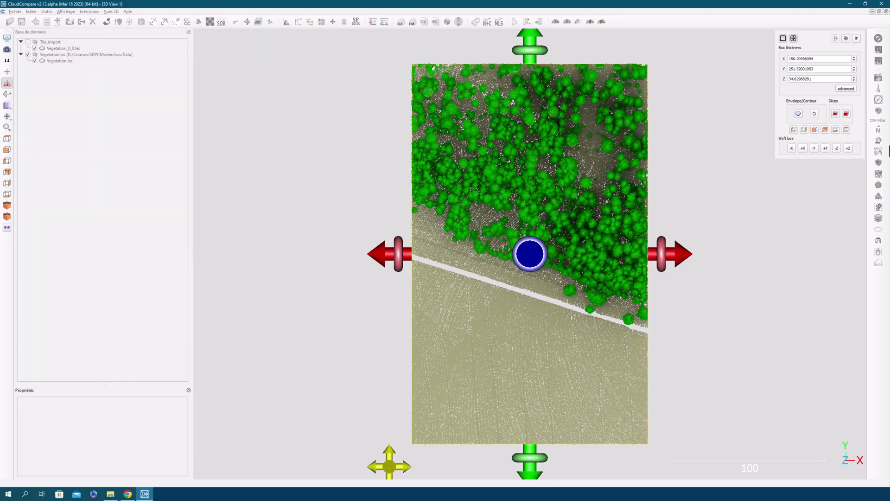
pyautogui.moveTo(534, 43); pyautogui.dragTo(531, 143)
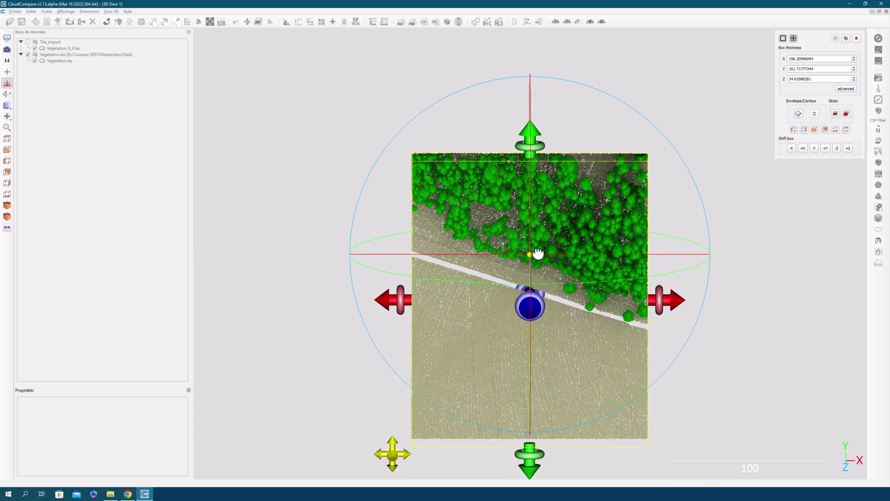
pyautogui.click(9, 141)
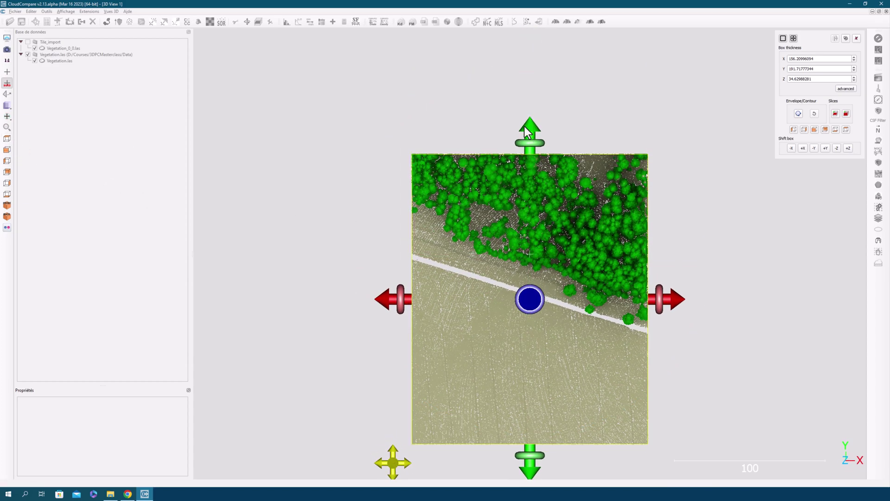
pyautogui.moveTo(527, 131); pyautogui.dragTo(508, 244)
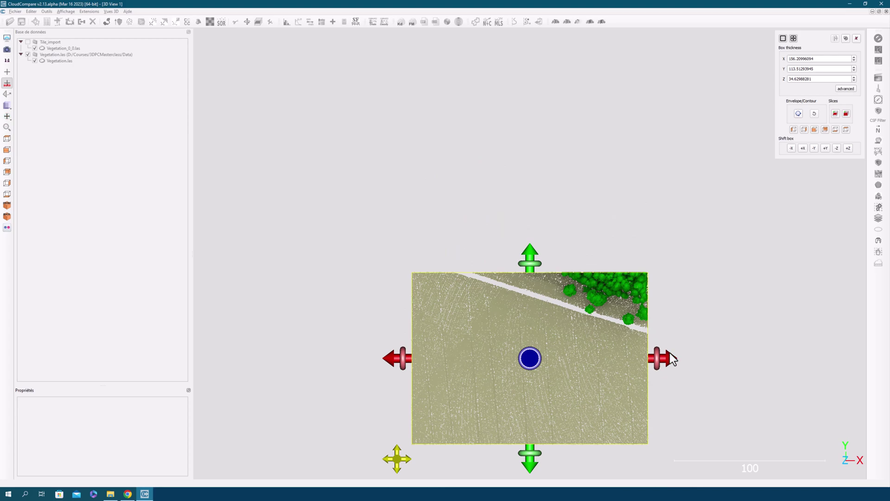
pyautogui.moveTo(672, 360); pyautogui.dragTo(547, 368)
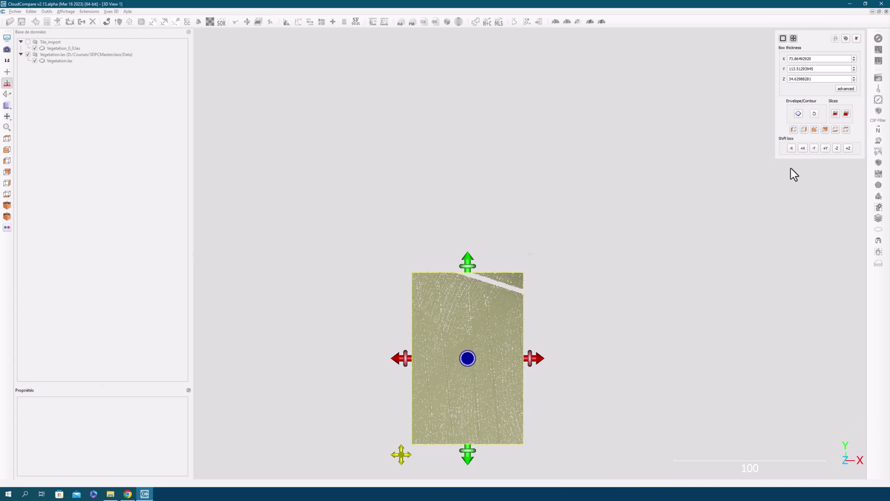
# Step: Export the 73.85 × 113.51 section, view it alone, delete it, and show Vegetation.las again
pyautogui.click(836, 113)
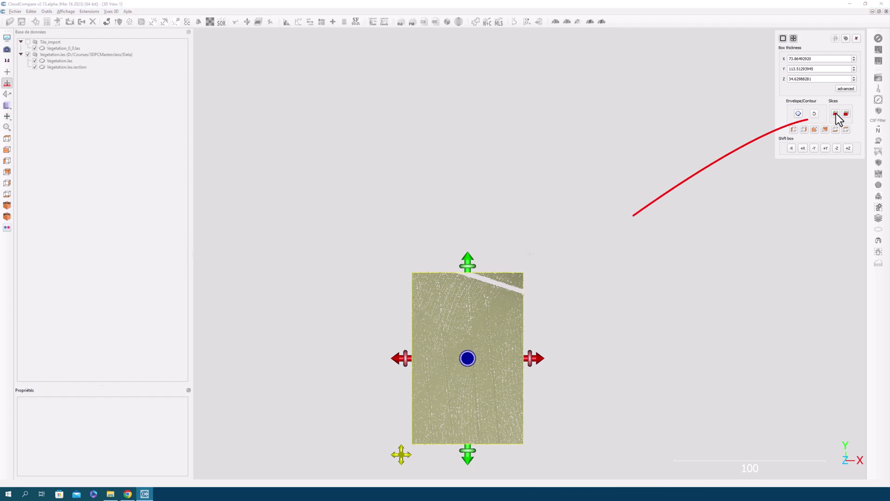
pyautogui.click(857, 38)
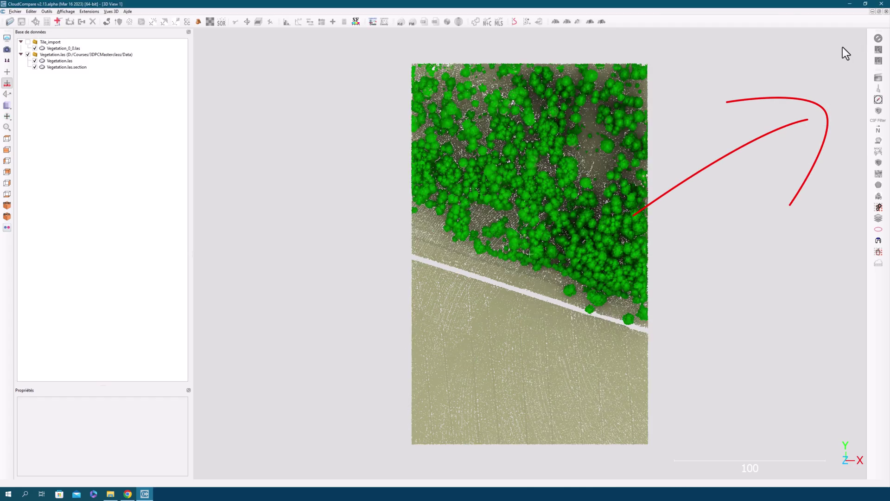
pyautogui.click(35, 61)
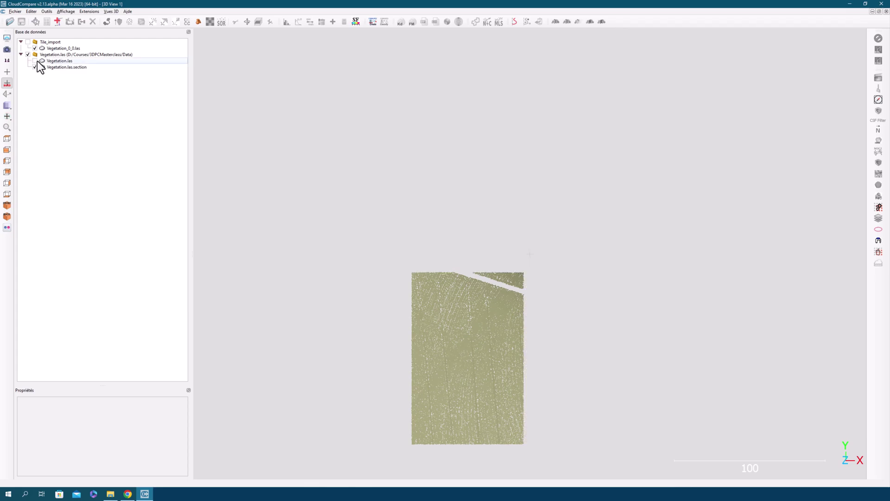
pyautogui.click(63, 68)
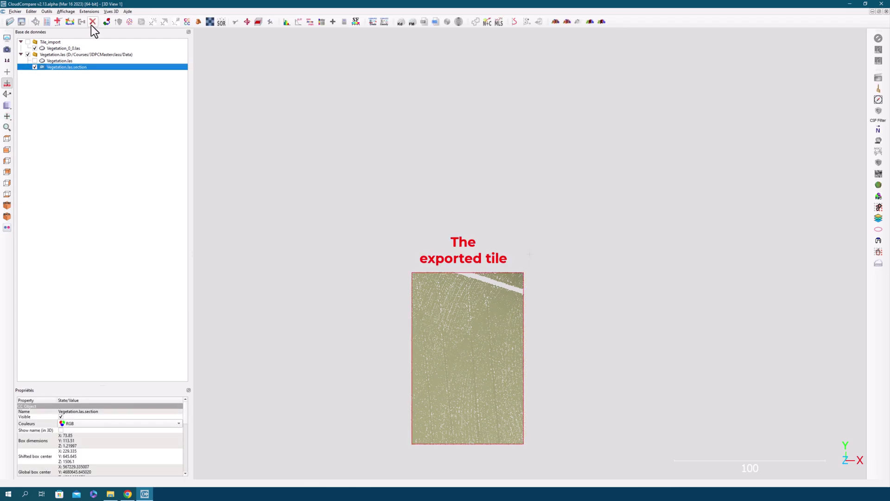
pyautogui.click(92, 21)
pyautogui.click(35, 61)
pyautogui.click(59, 60)
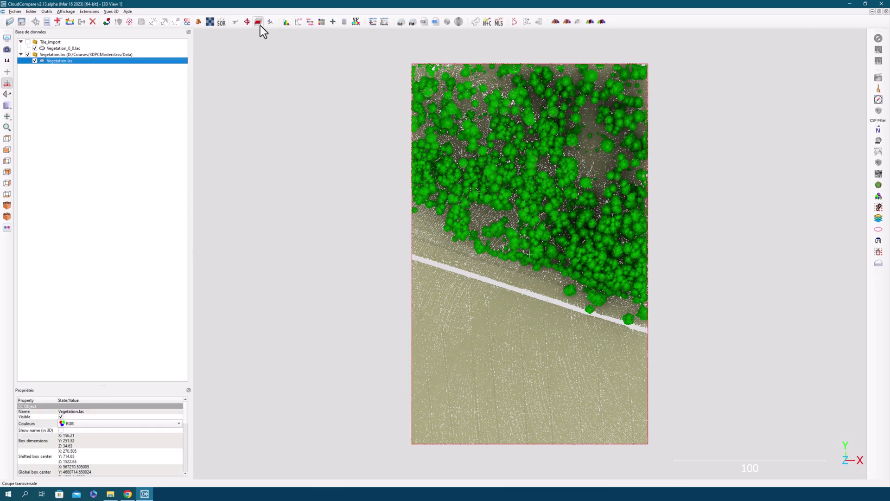
# Step: Resize the cross-section box to 72.16 × 96.23, shift it twice along +X, then return to Top view
pyautogui.click(258, 22)
pyautogui.moveTo(529, 45); pyautogui.dragTo(524, 281)
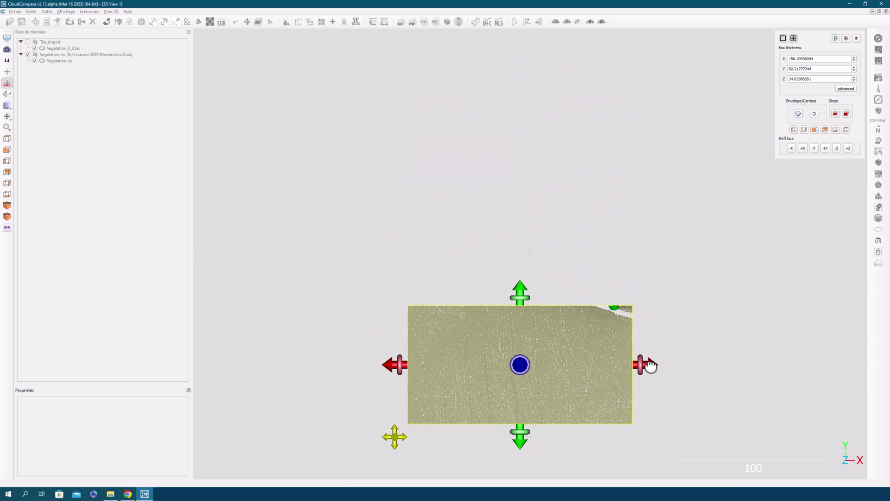
pyautogui.moveTo(646, 365); pyautogui.dragTo(530, 370)
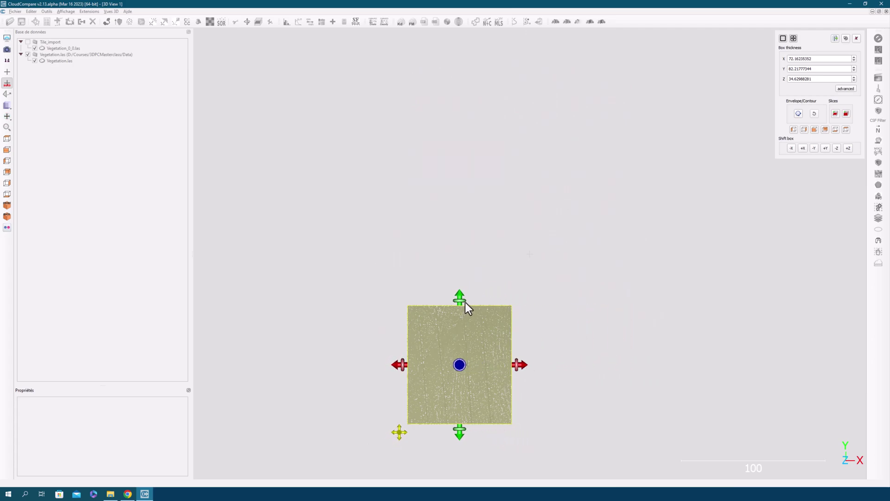
pyautogui.moveTo(461, 293); pyautogui.dragTo(463, 275)
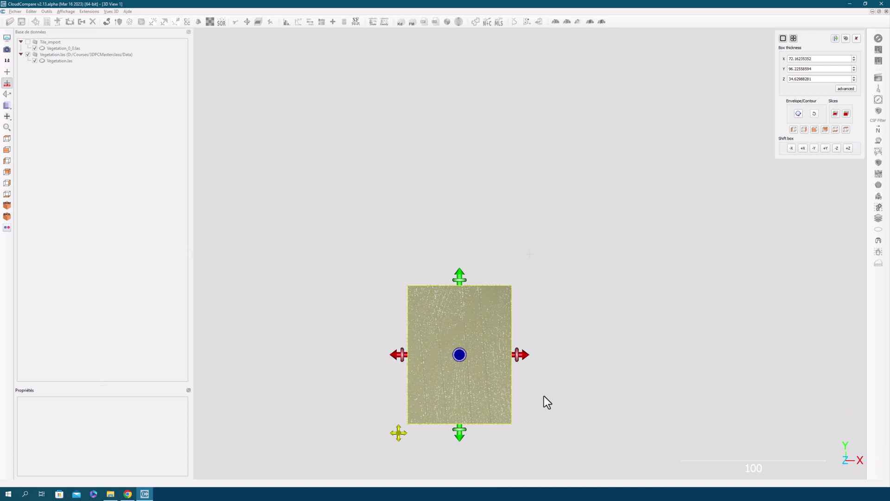
pyautogui.click(803, 148)
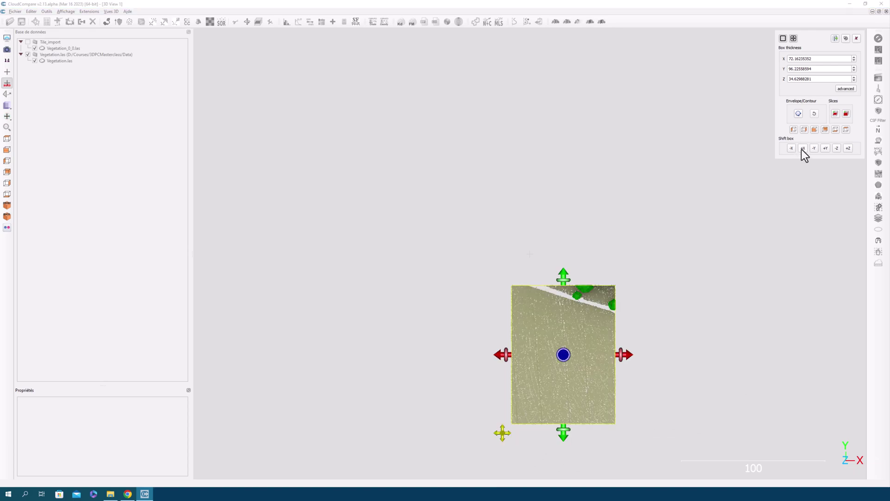
pyautogui.click(803, 149)
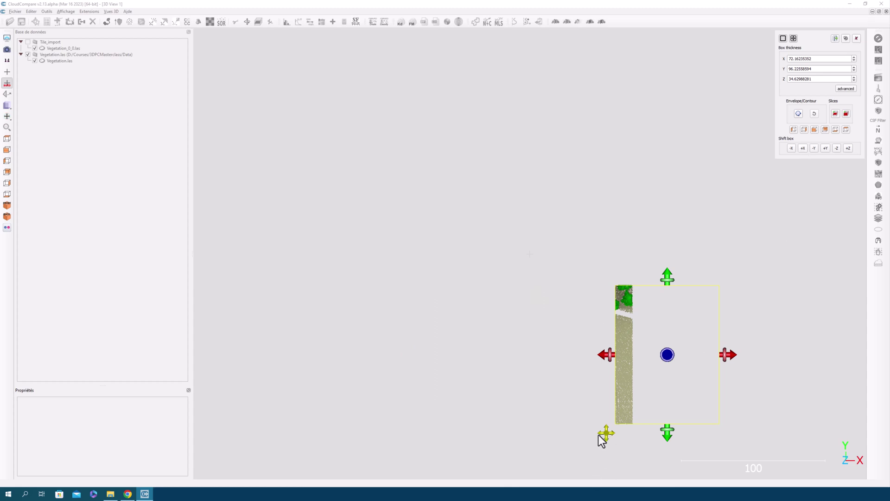
pyautogui.moveTo(600, 435); pyautogui.dragTo(585, 435)
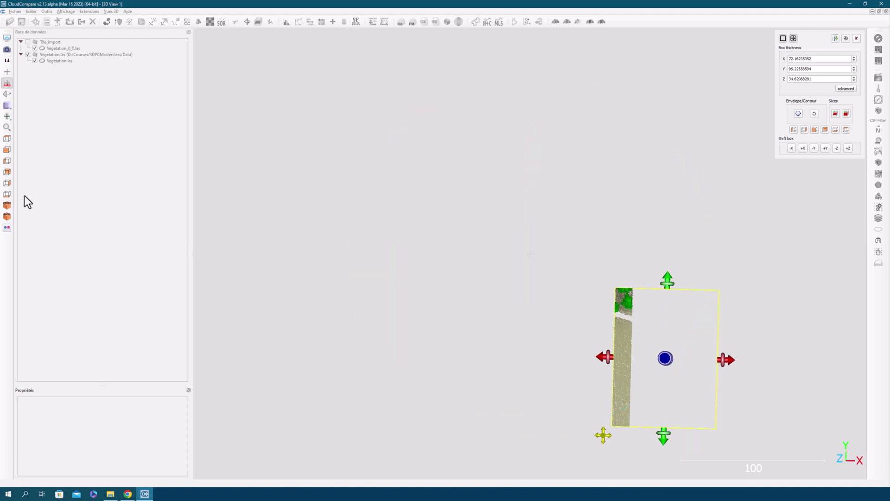
pyautogui.click(7, 149)
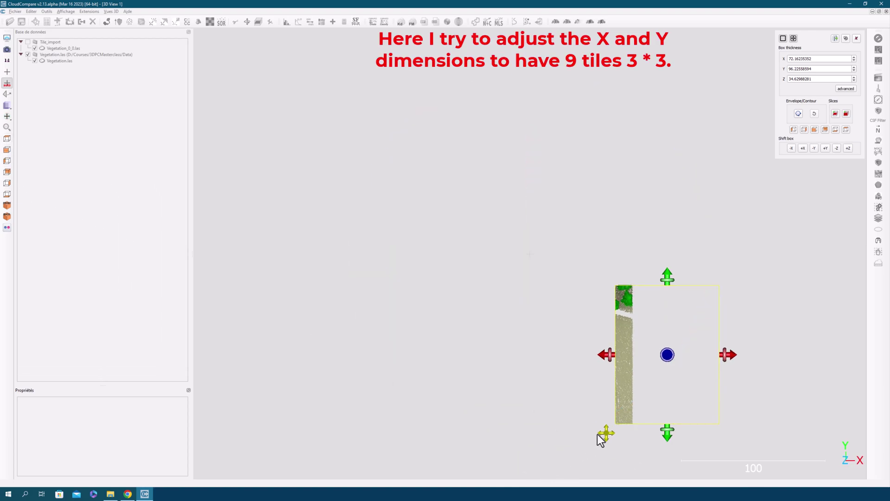
# Step: Reposition and resize the box along X, checking coverage by stepping it two tiles each way in X
pyautogui.moveTo(603, 434); pyautogui.dragTo(521, 435)
pyautogui.moveTo(653, 359); pyautogui.dragTo(639, 357)
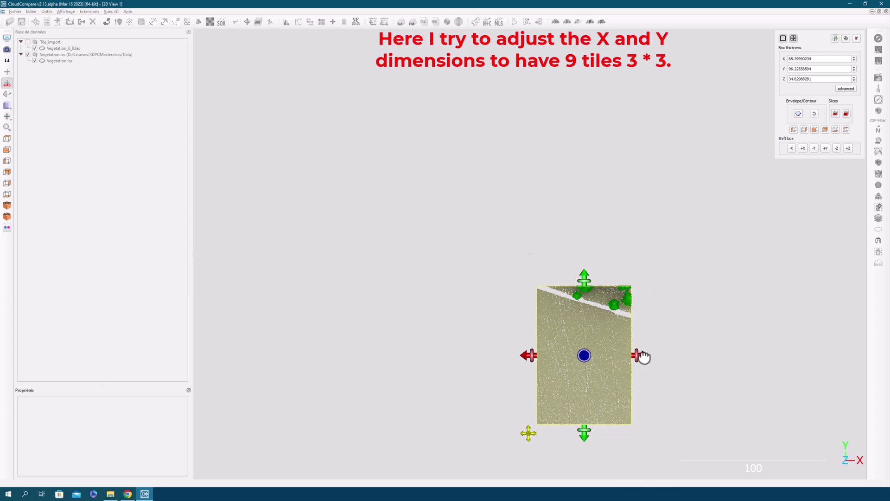
pyautogui.click(793, 150)
pyautogui.click(793, 150)
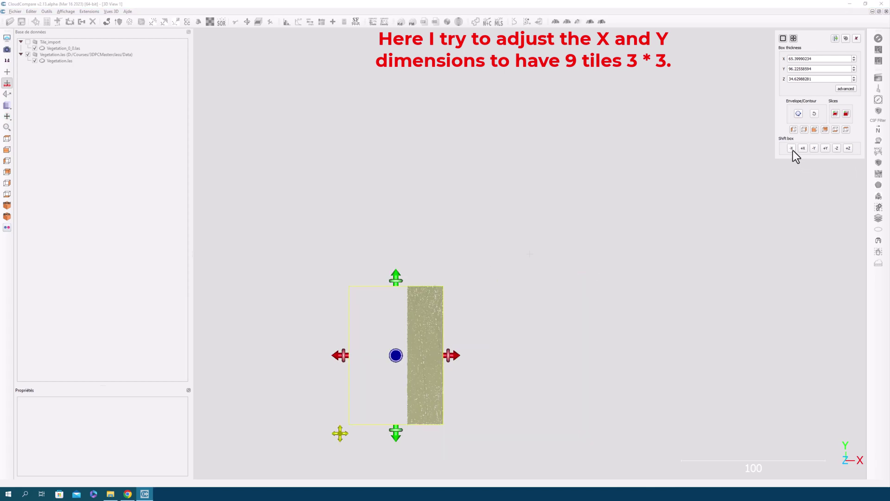
pyautogui.moveTo(339, 353); pyautogui.dragTo(346, 354)
pyautogui.moveTo(453, 357); pyautogui.dragTo(502, 358)
pyautogui.moveTo(346, 359); pyautogui.dragTo(395, 361)
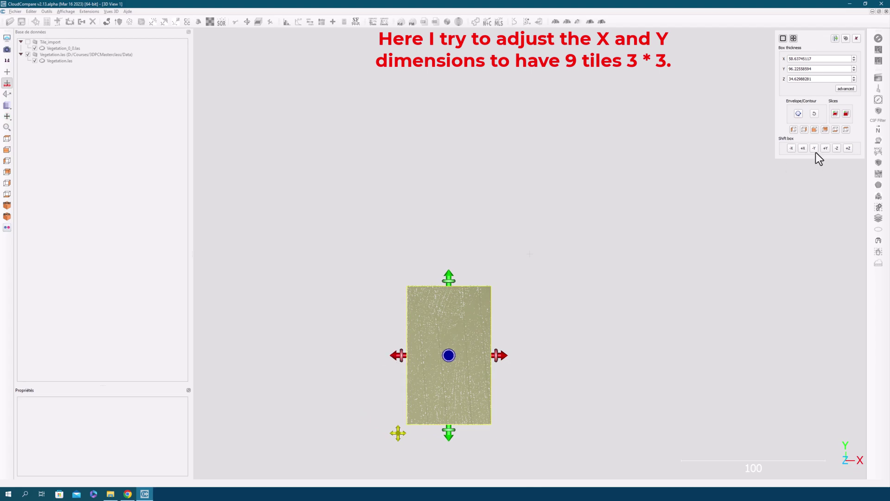
pyautogui.click(802, 148)
pyautogui.click(802, 149)
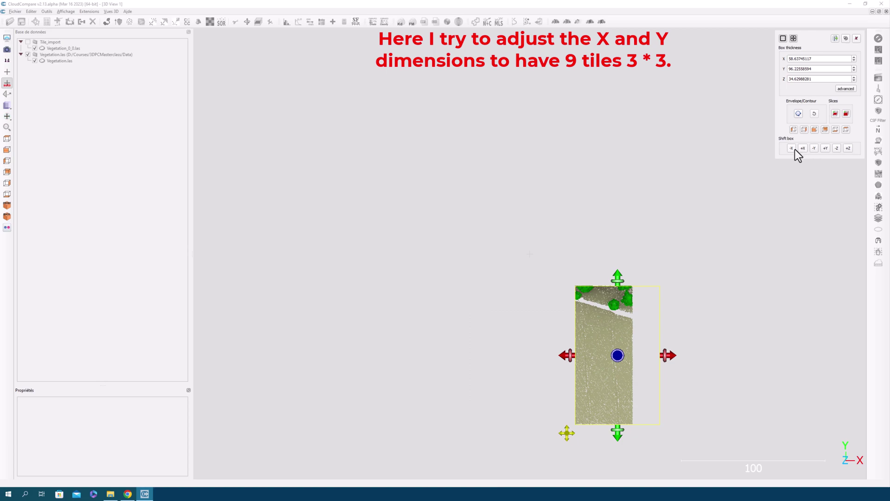
pyautogui.click(792, 148)
pyautogui.click(792, 148)
# Step: Narrow the box slightly along X and test coverage by stepping two tiles in ±X and ±Y
pyautogui.moveTo(505, 356); pyautogui.dragTo(499, 357)
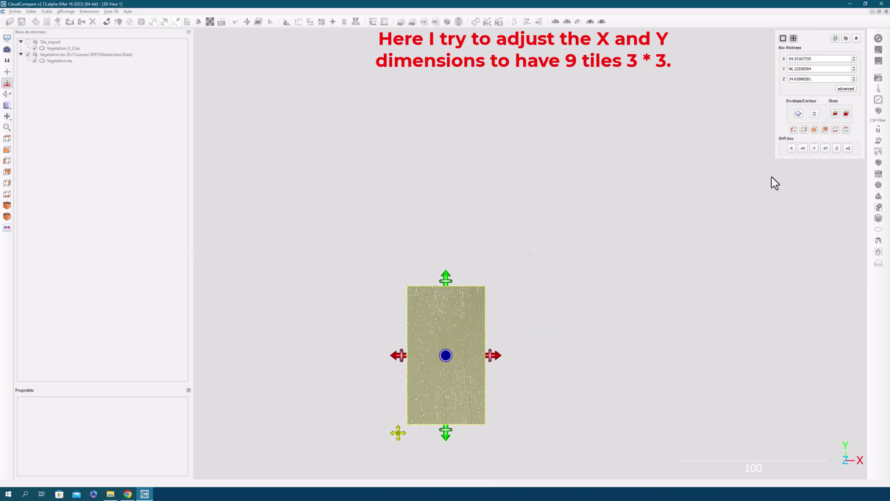
pyautogui.click(806, 150)
pyautogui.click(806, 149)
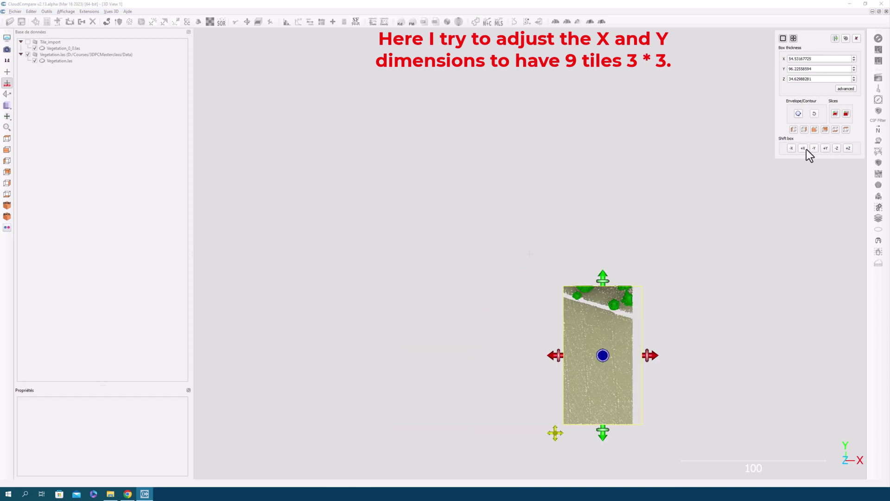
pyautogui.click(792, 148)
pyautogui.click(792, 149)
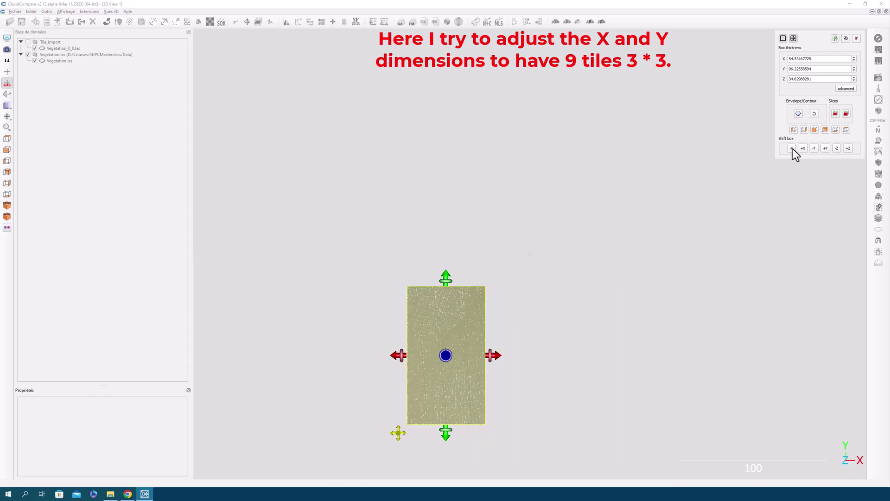
pyautogui.click(826, 149)
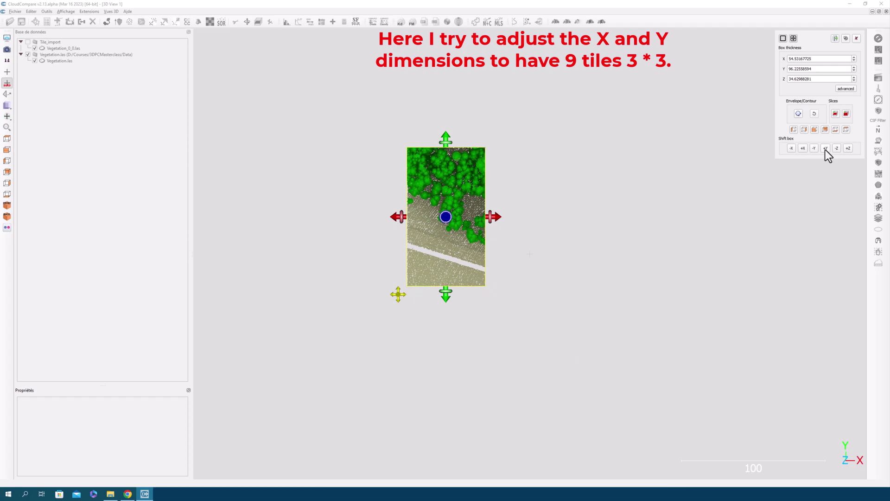
pyautogui.click(826, 149)
pyautogui.click(815, 148)
pyautogui.click(815, 149)
# Step: Shorten Y and fine-tune X to reach 52.84 × 85.36, stepping through tile positions to verify
pyautogui.moveTo(444, 284); pyautogui.dragTo(445, 298)
pyautogui.moveTo(499, 362); pyautogui.dragTo(495, 362)
pyautogui.click(802, 149)
pyautogui.click(802, 149)
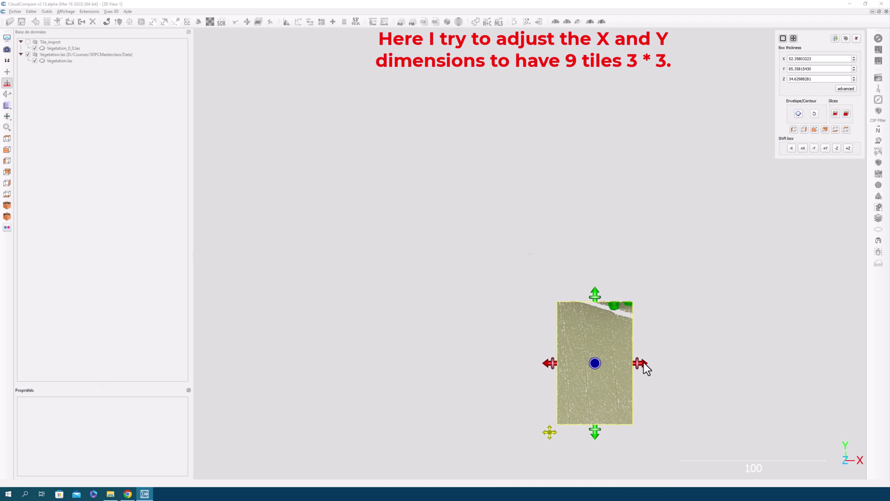
pyautogui.moveTo(644, 362); pyautogui.dragTo(645, 363)
pyautogui.click(825, 148)
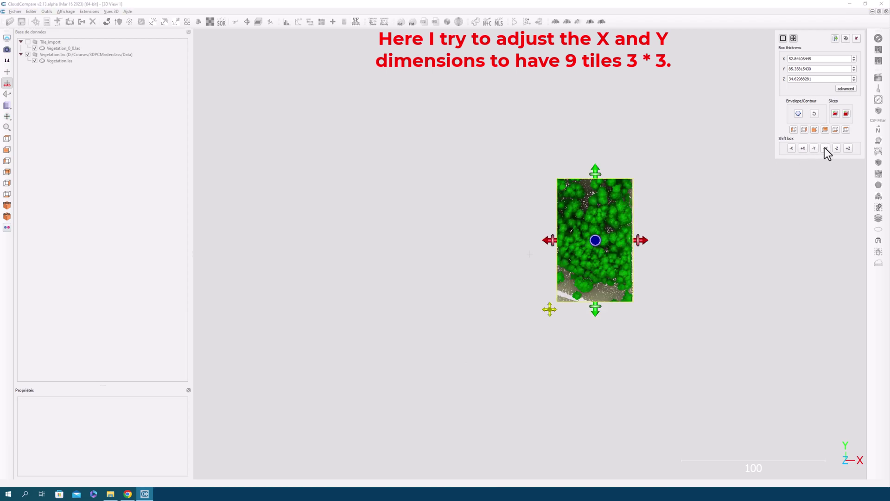
pyautogui.click(825, 148)
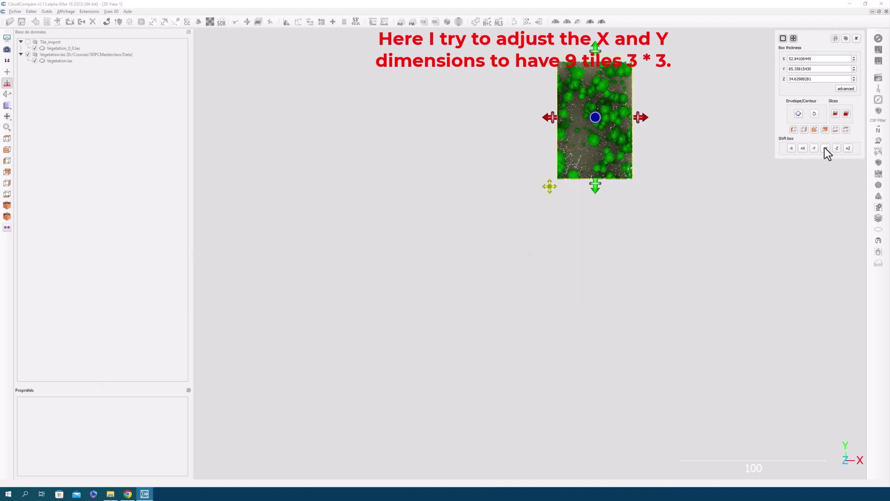
pyautogui.click(794, 148)
pyautogui.click(794, 148)
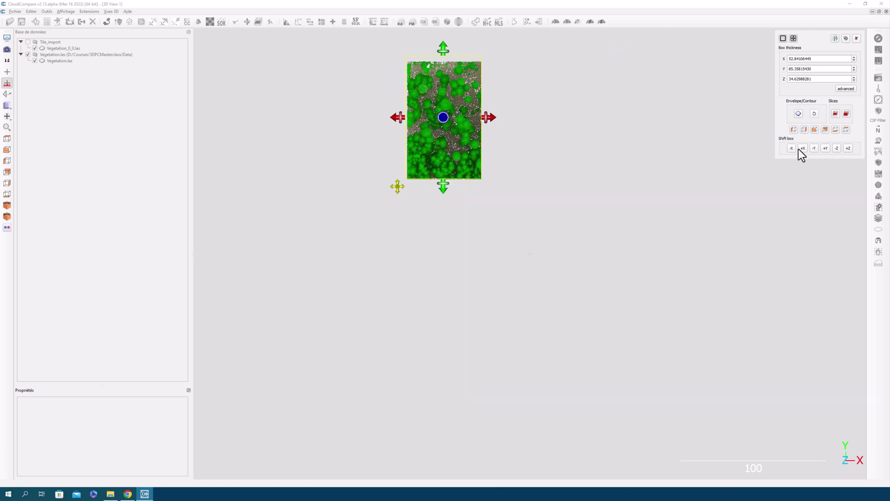
pyautogui.click(814, 148)
pyautogui.click(814, 148)
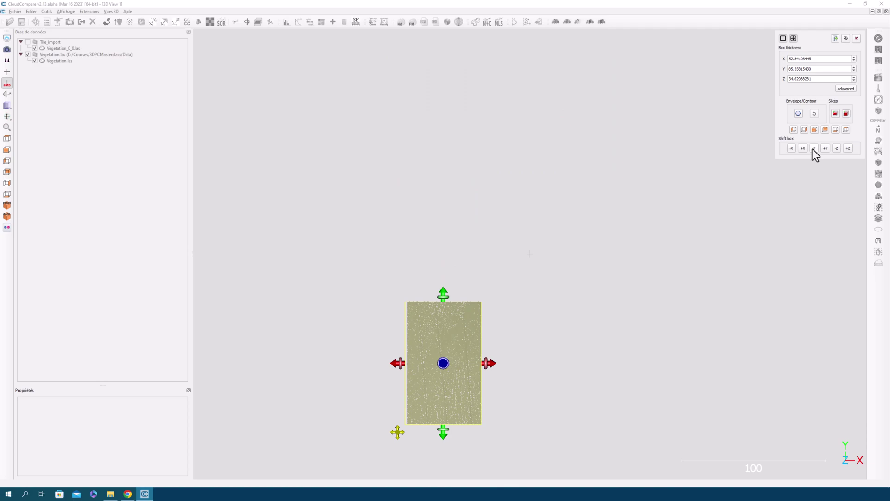
# Step: Export slices repeated along X and Y only, each randomly coloured, with envelope extraction off
pyautogui.click(846, 113)
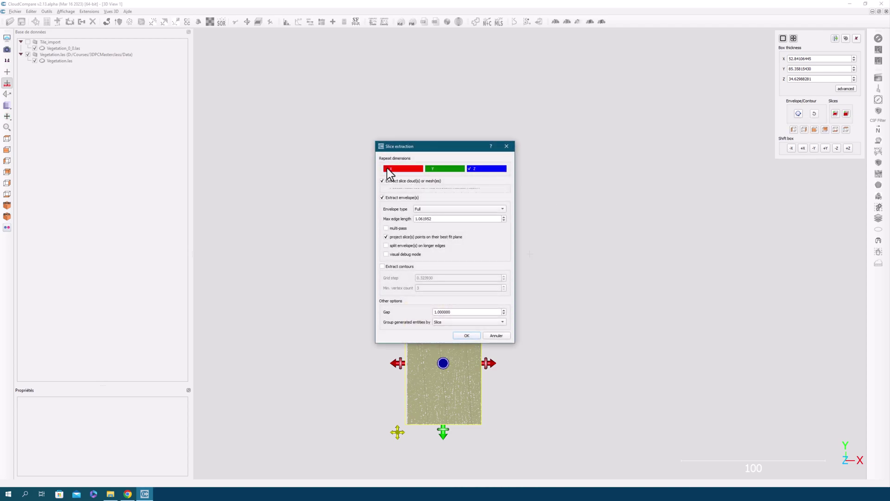
pyautogui.click(386, 169)
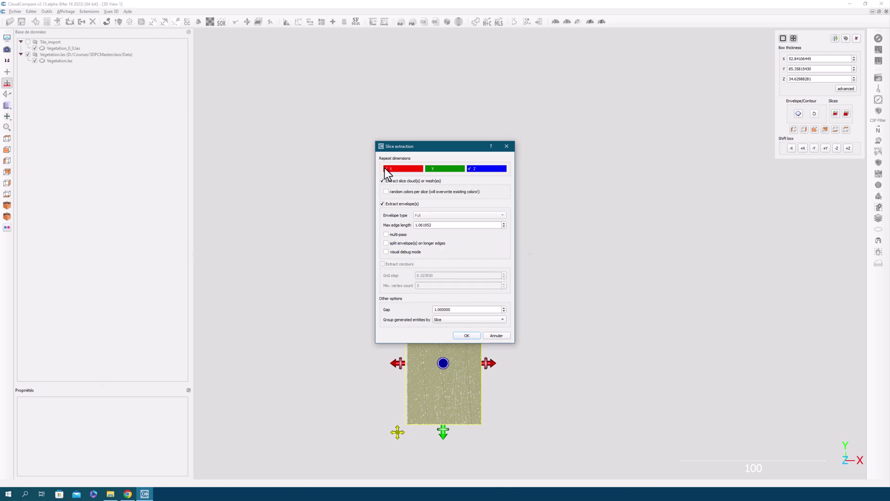
pyautogui.click(427, 169)
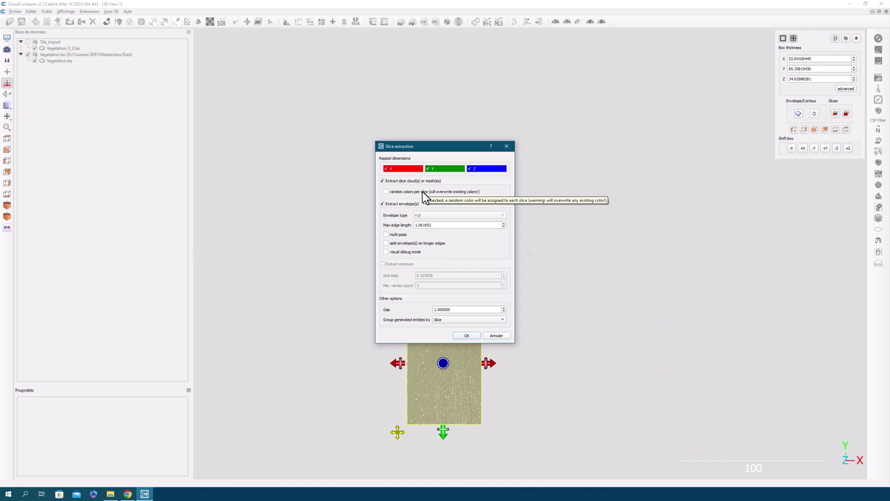
pyautogui.click(387, 192)
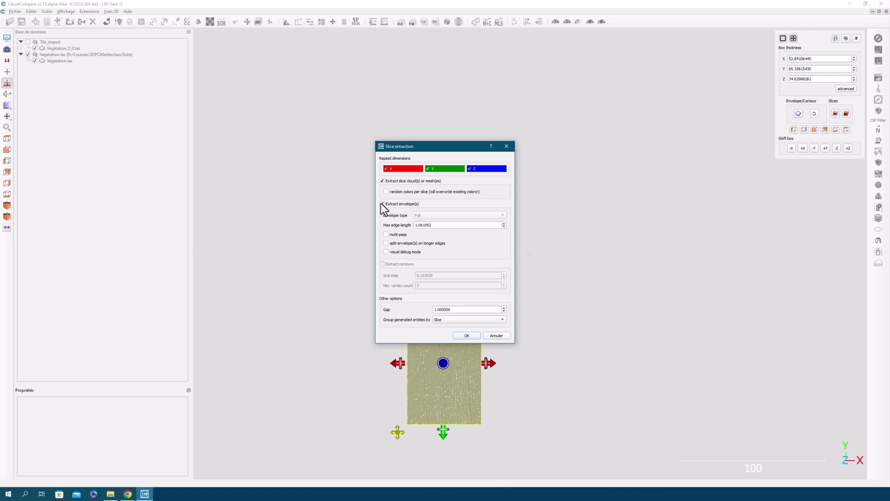
pyautogui.click(381, 204)
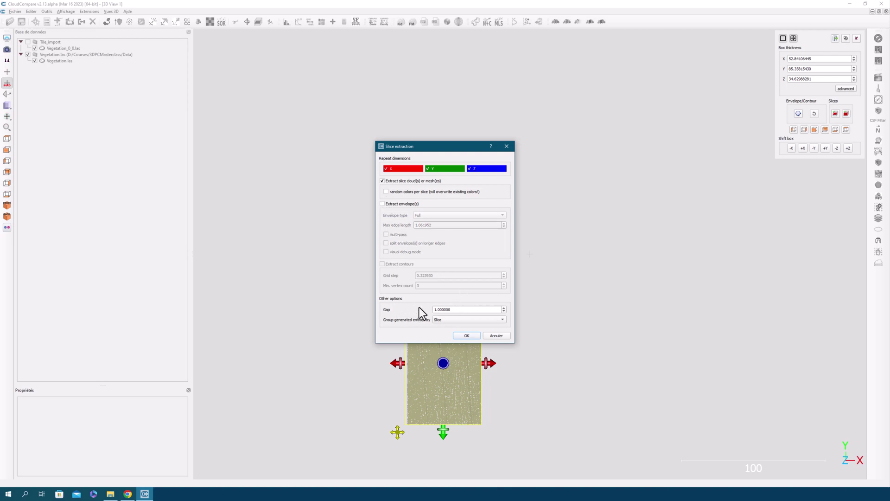
pyautogui.moveTo(452, 309); pyautogui.dragTo(427, 310)
pyautogui.click(462, 309)
pyautogui.click(472, 171)
pyautogui.click(466, 337)
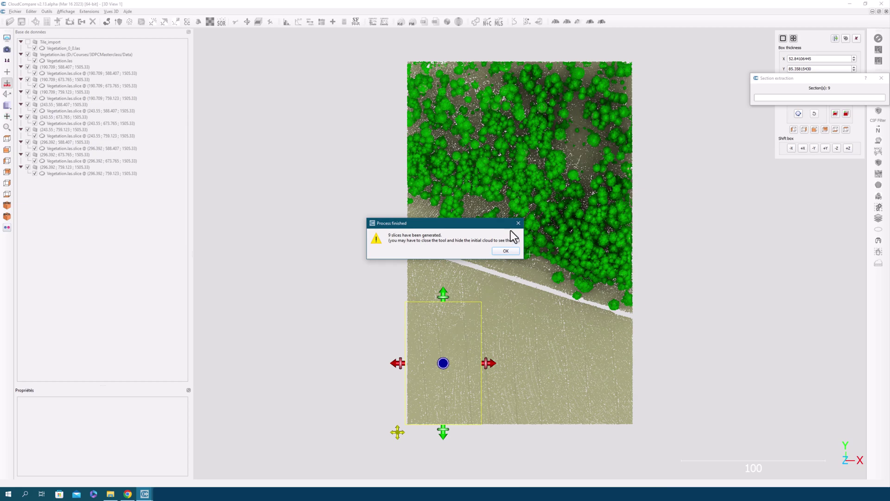
# Step: Close the clipping box tool and hide the original Vegetation.las cloud so only the tiles show
pyautogui.click(507, 251)
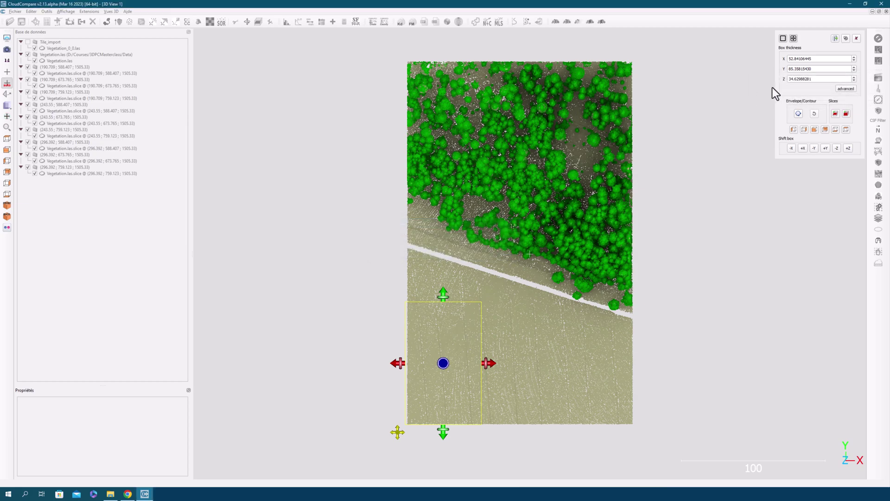
pyautogui.click(856, 38)
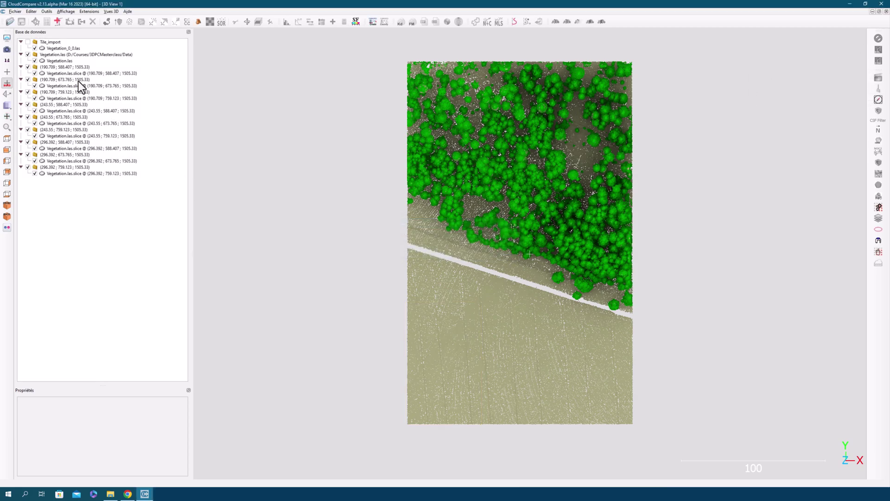
pyautogui.click(35, 48)
pyautogui.click(59, 55)
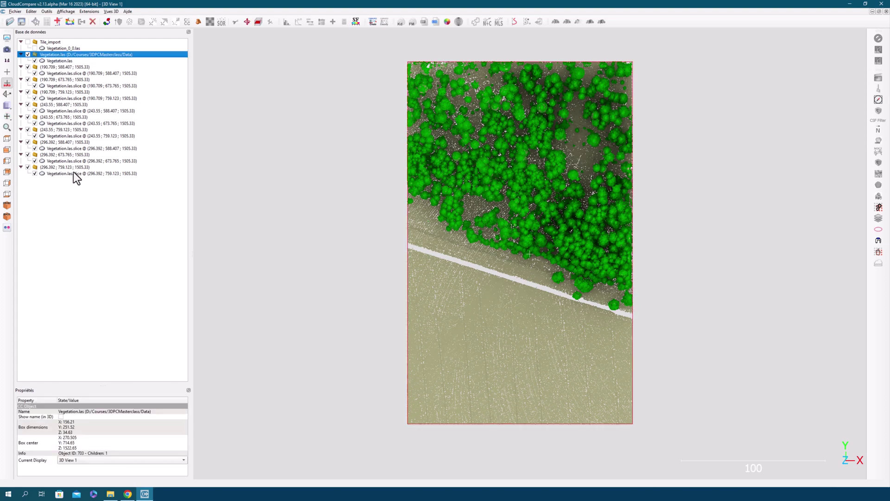
pyautogui.keyDown('shift'); pyautogui.click(73, 173); pyautogui.keyUp('shift')
pyautogui.click(28, 54)
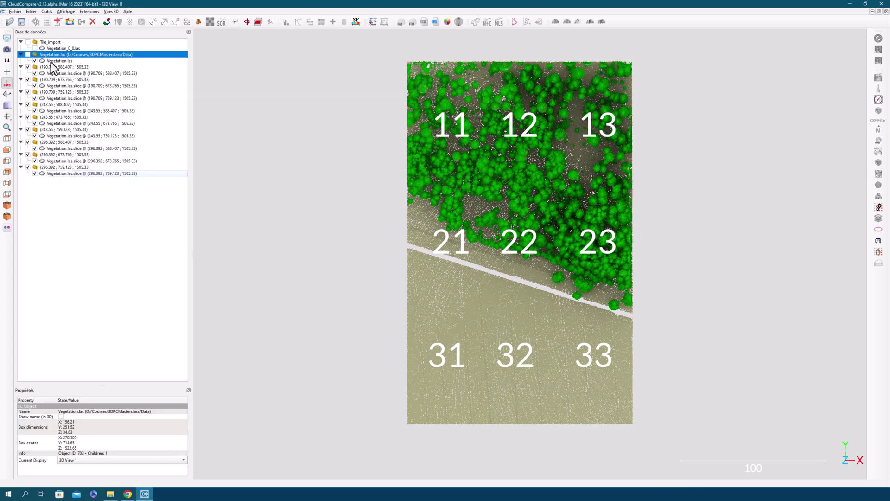
# Step: Select all nine slice groups, check them from above, and delete them
pyautogui.click(59, 68)
pyautogui.keyDown('shift'); pyautogui.click(76, 173); pyautogui.keyUp('shift')
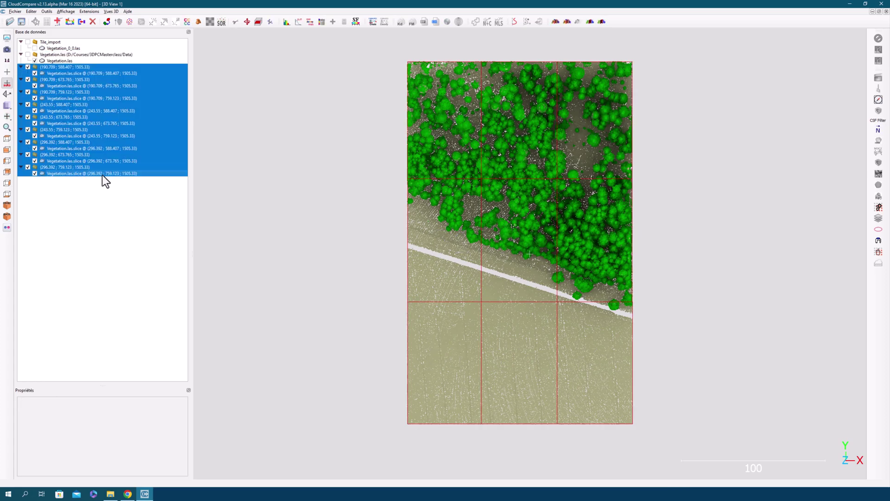
pyautogui.moveTo(467, 333); pyautogui.dragTo(533, 162)
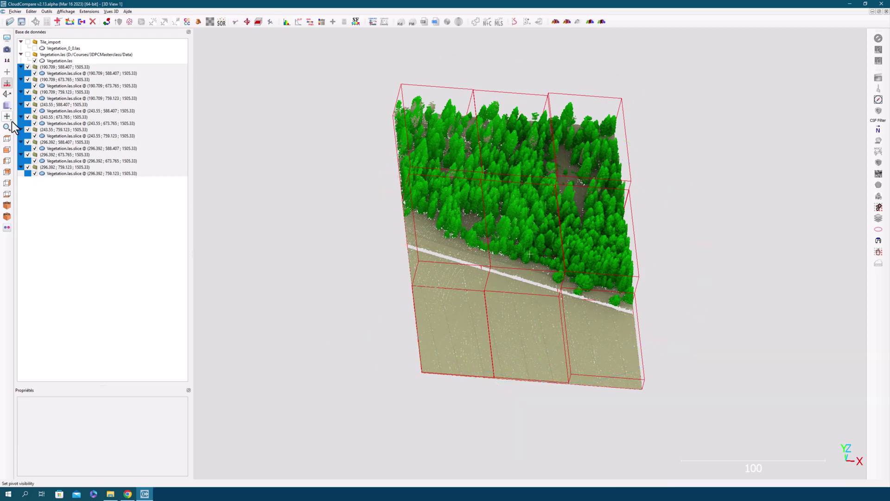
pyautogui.click(7, 140)
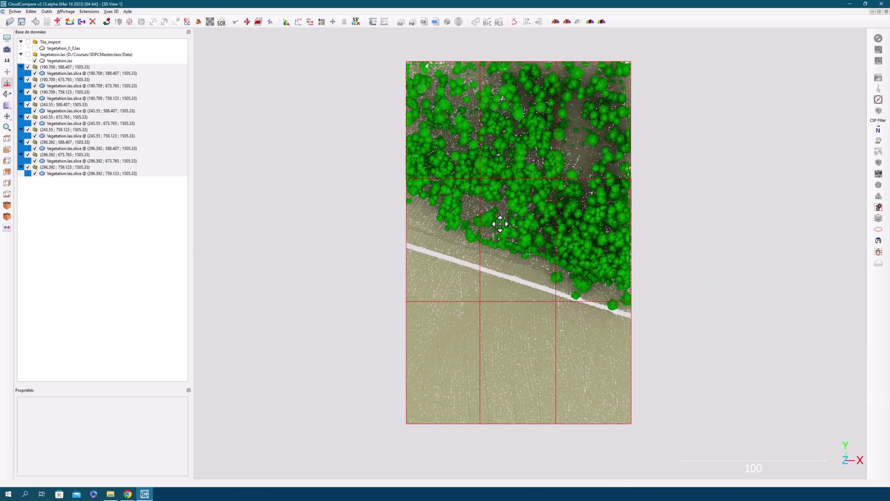
pyautogui.moveTo(501, 224)
pyautogui.mouseDown(button='right')
pyautogui.moveTo(493, 237)
pyautogui.moveTo(503, 221)
pyautogui.mouseUp(button='right')
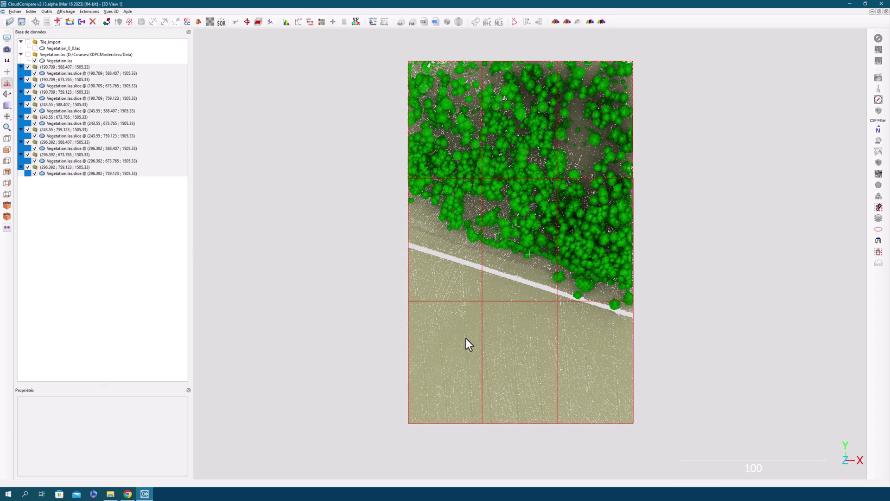
pyautogui.scroll(2, 581, 330)
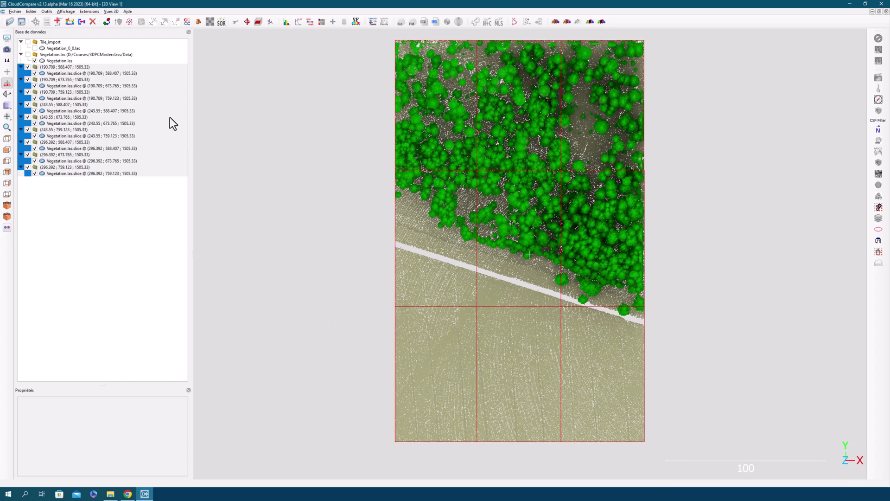
pyautogui.click(70, 67)
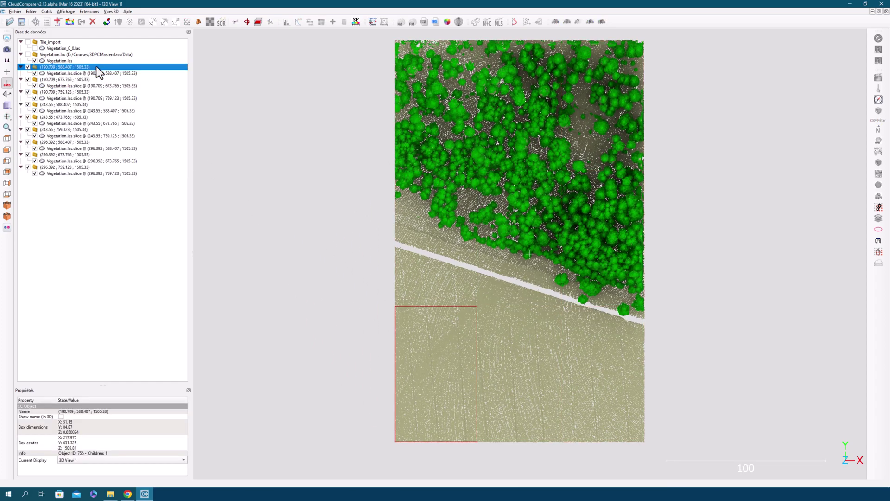
pyautogui.keyDown('shift'); pyautogui.click(96, 173); pyautogui.keyUp('shift')
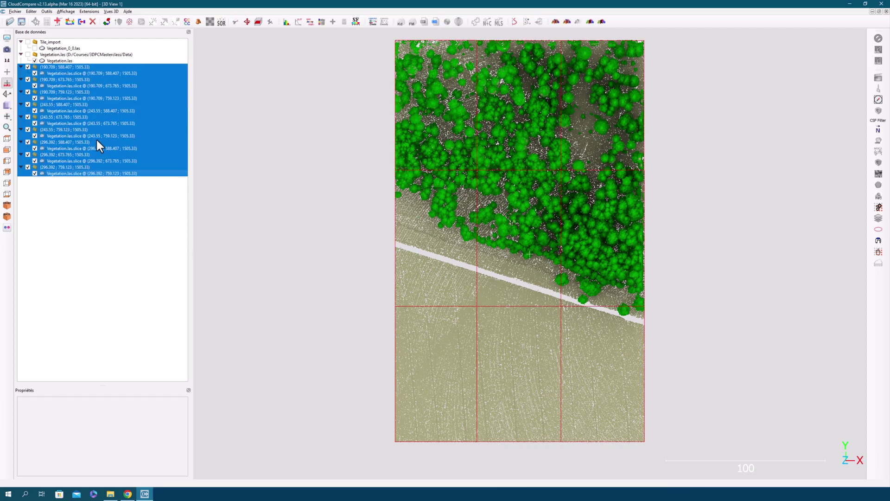
pyautogui.click(93, 21)
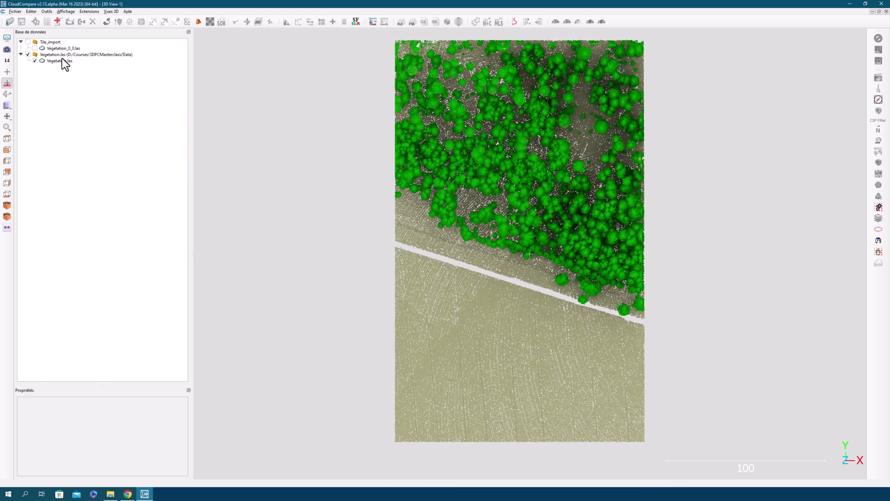
# Step: Put a cross-section box on Vegetation.las and shrink it to roughly 62 wide by 83 tall
pyautogui.click(63, 59)
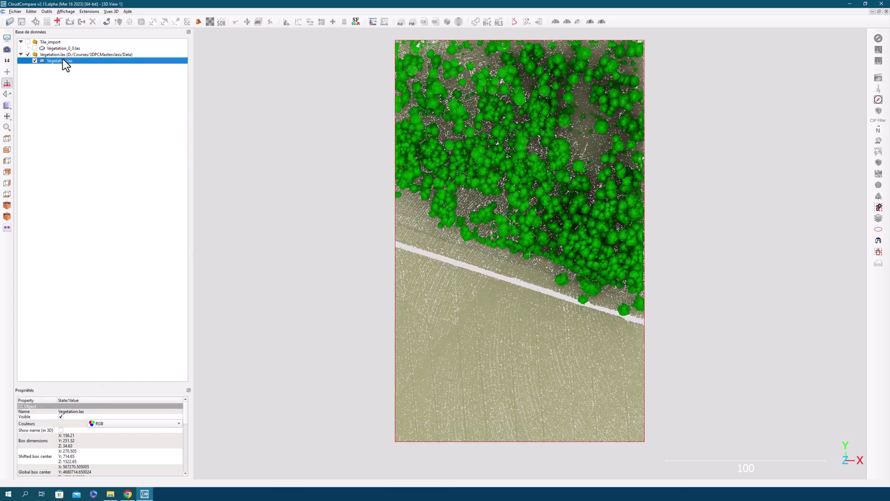
pyautogui.click(258, 21)
pyautogui.scroll(-1, 522, 137)
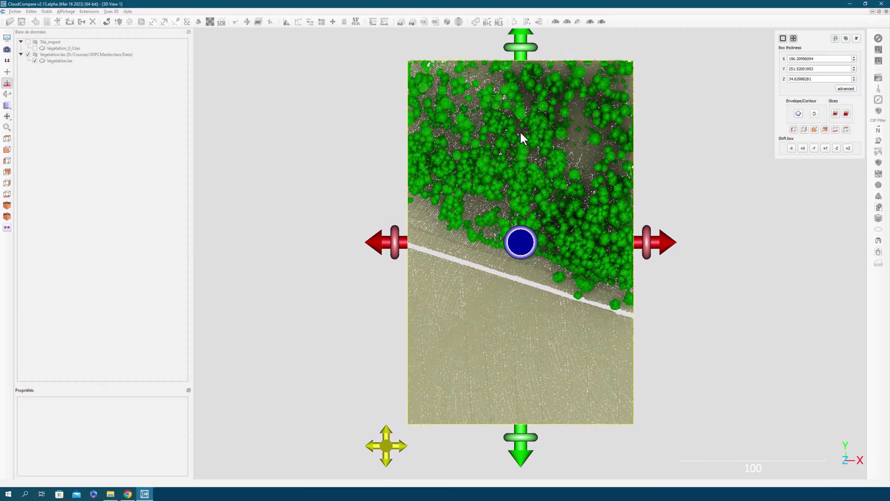
pyautogui.moveTo(523, 31); pyautogui.dragTo(512, 258)
pyautogui.moveTo(654, 357); pyautogui.dragTo(505, 367)
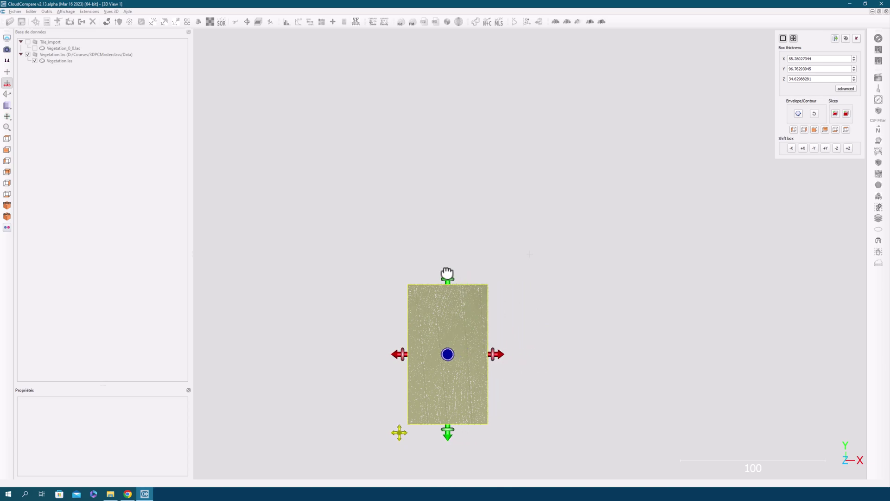
pyautogui.moveTo(447, 274); pyautogui.dragTo(446, 294)
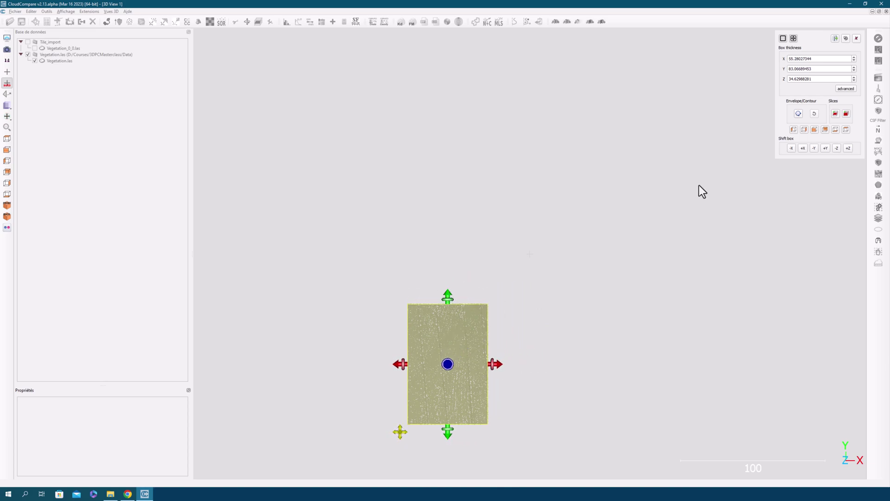
# Step: Step the box two tiles right and back, then trim its width to about 52.4
pyautogui.click(803, 149)
pyautogui.click(803, 149)
pyautogui.click(791, 149)
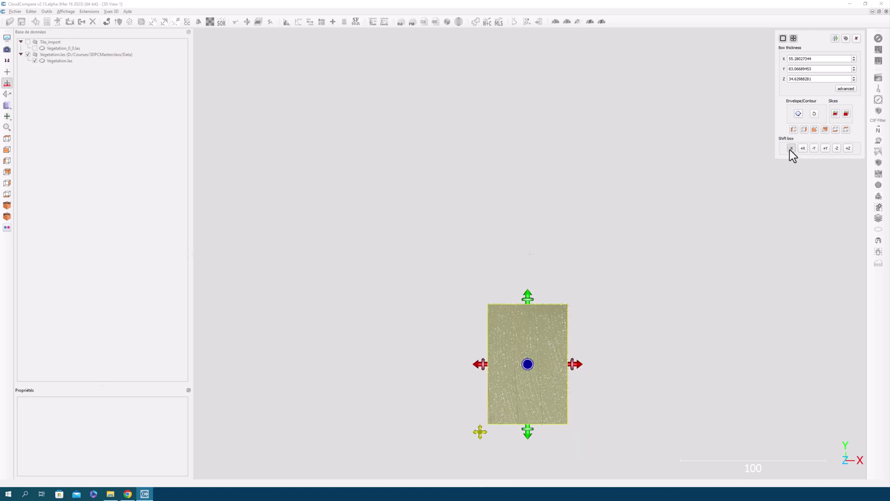
pyautogui.click(792, 149)
pyautogui.moveTo(496, 367); pyautogui.dragTo(493, 367)
# Step: Shift the box to the top row and back, fine-tuning its height to about 82.6
pyautogui.click(825, 149)
pyautogui.click(825, 149)
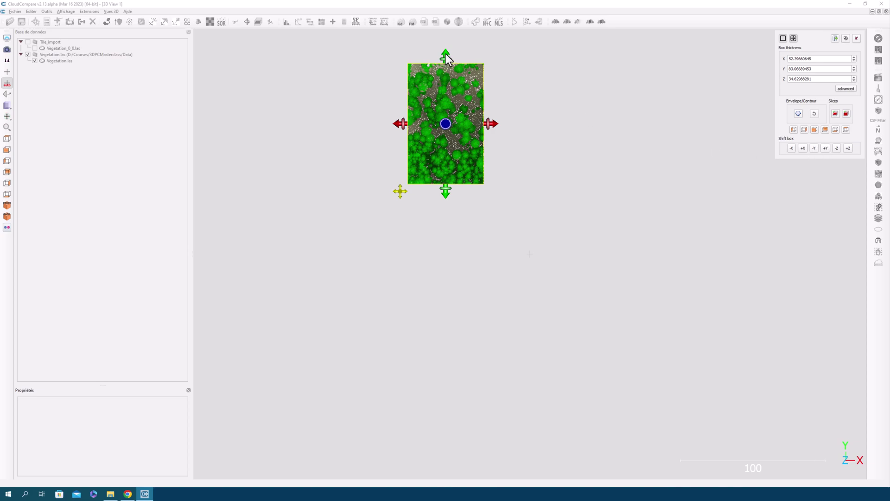
pyautogui.moveTo(446, 54); pyautogui.dragTo(448, 52)
pyautogui.click(814, 148)
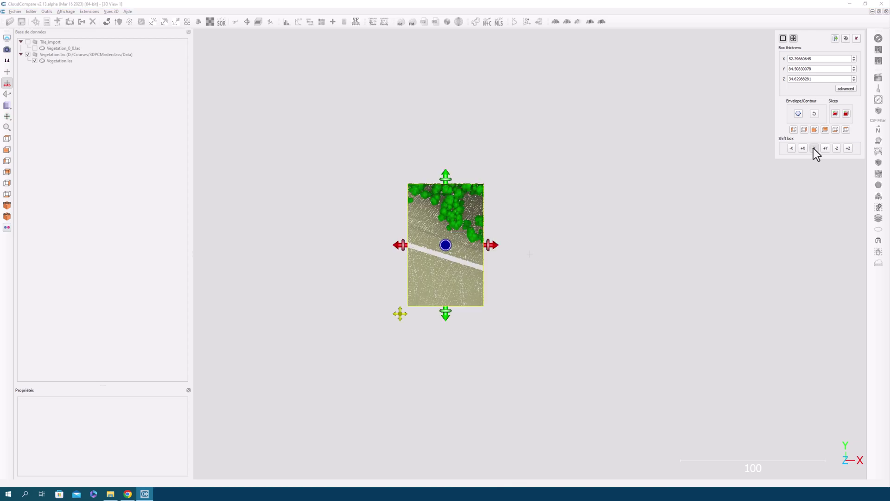
pyautogui.click(814, 148)
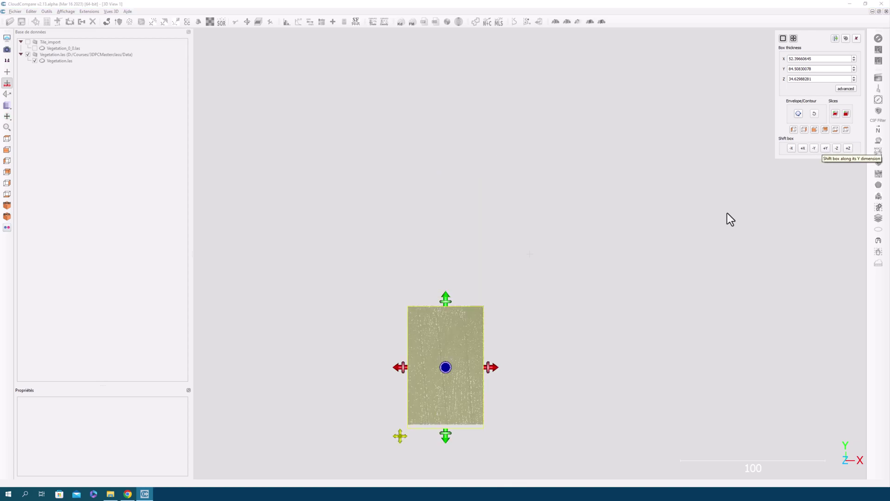
pyautogui.moveTo(446, 436); pyautogui.dragTo(446, 434)
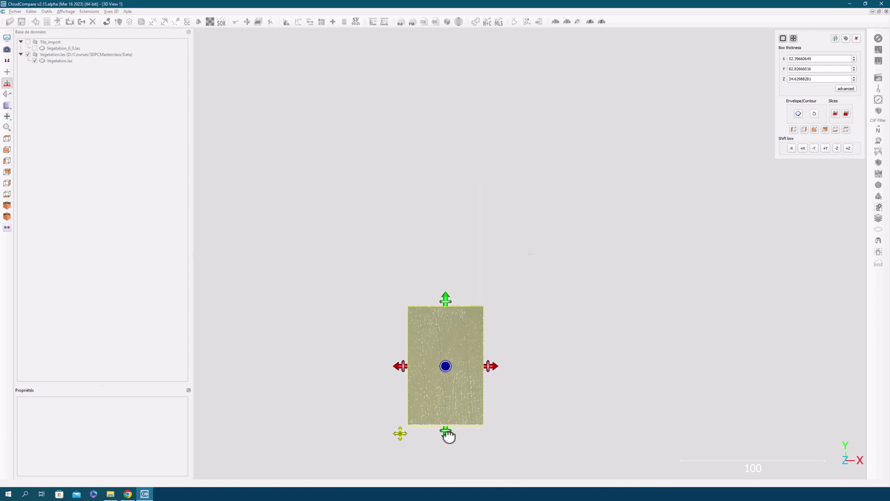
pyautogui.moveTo(448, 436); pyautogui.dragTo(449, 435)
pyautogui.moveTo(443, 296); pyautogui.dragTo(448, 295)
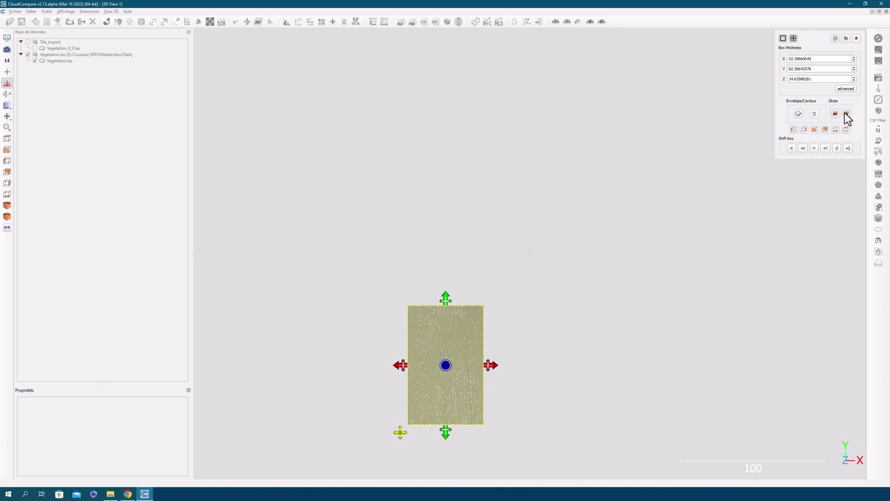
# Step: Toggle the clipping box outline and handles off and on, then restore the previous box
pyautogui.click(783, 38)
pyautogui.click(783, 38)
pyautogui.click(794, 38)
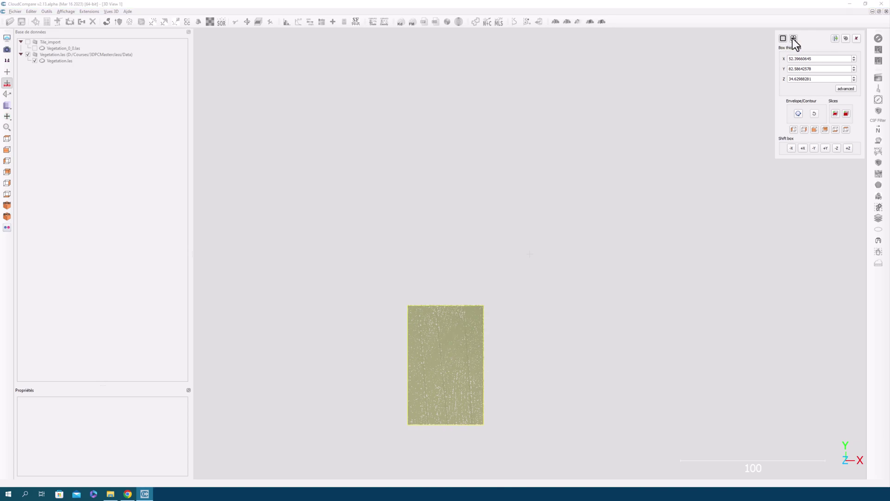
pyautogui.click(793, 39)
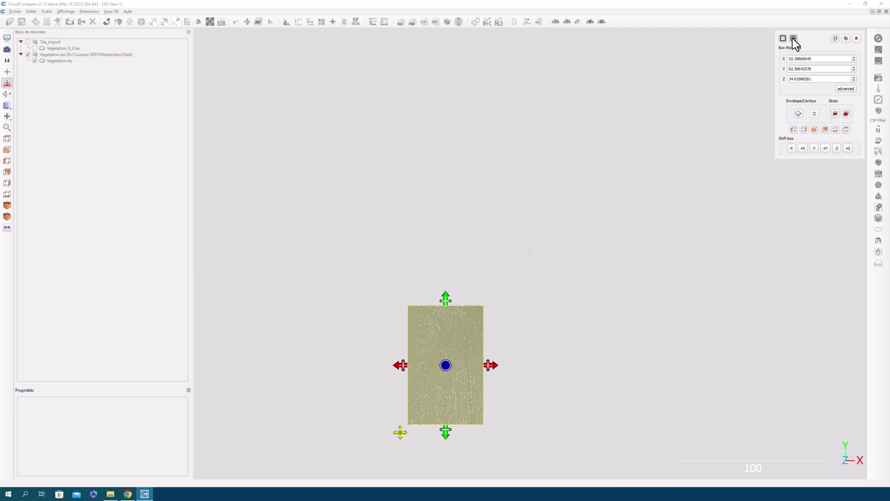
pyautogui.click(836, 39)
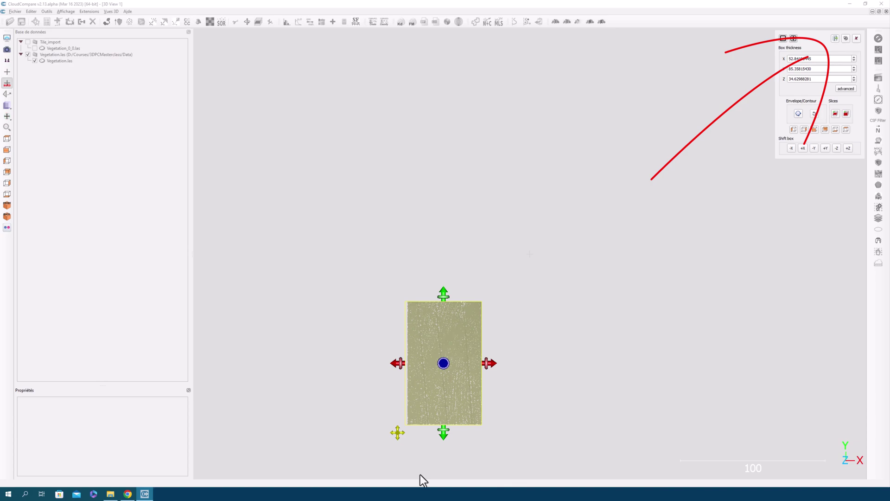
# Step: Enlarge the box into the trees, then reset it and restore the 52.84 × 85.36 tile box
pyautogui.moveTo(491, 363); pyautogui.dragTo(590, 359)
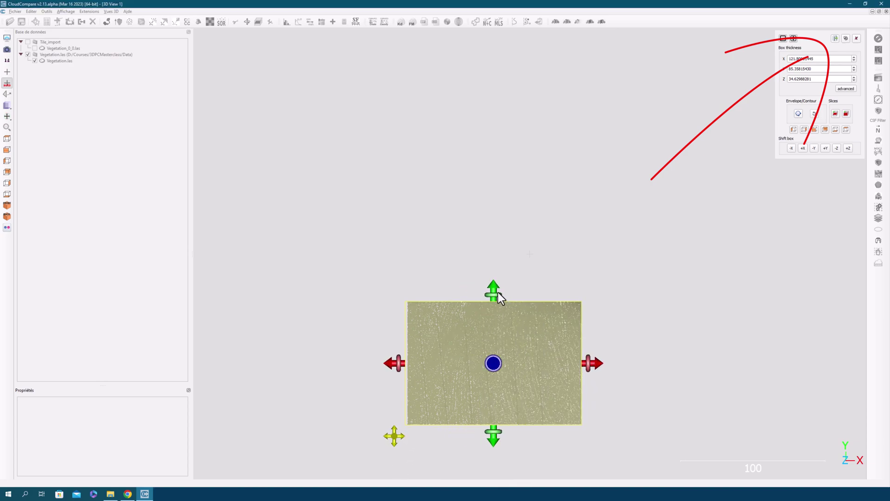
pyautogui.moveTo(498, 292); pyautogui.dragTo(495, 173)
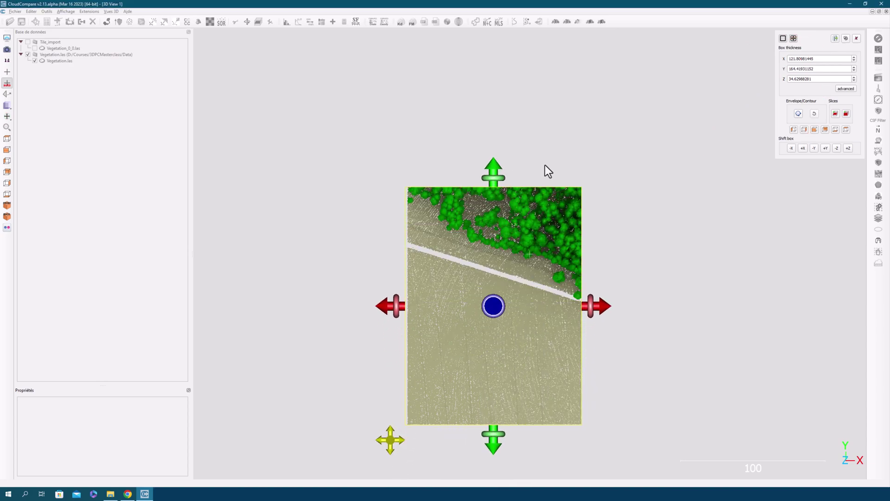
pyautogui.click(836, 38)
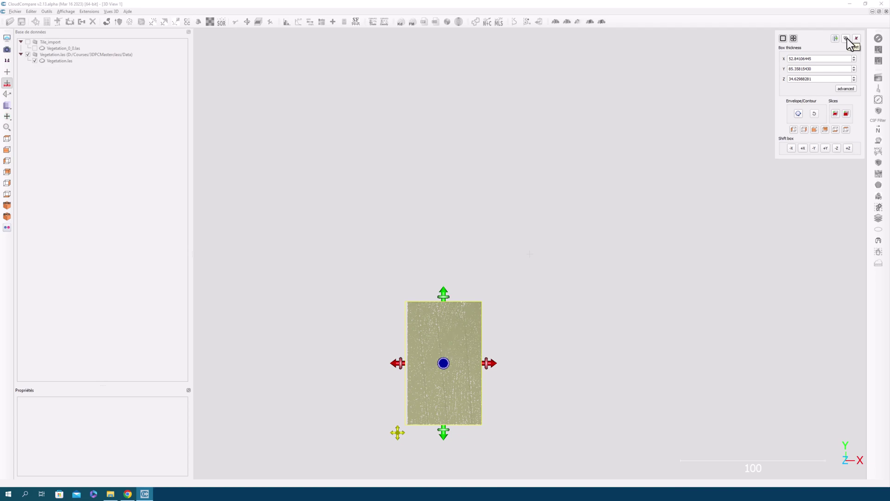
pyautogui.click(847, 38)
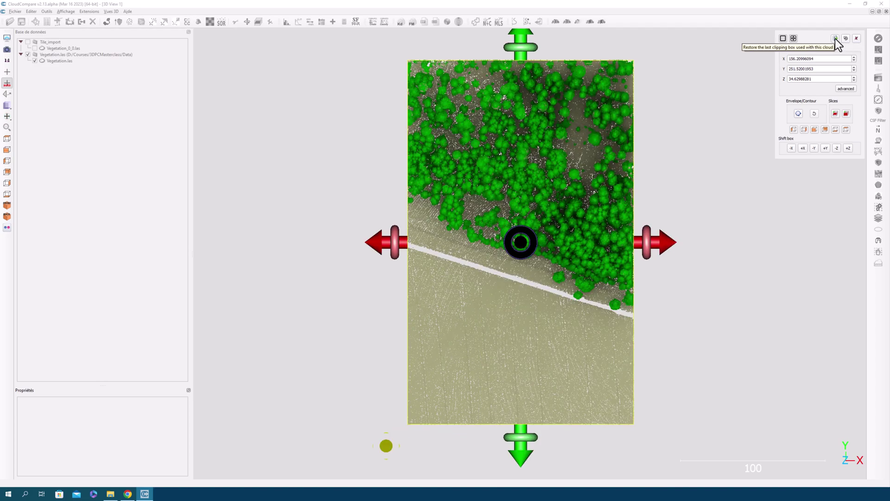
pyautogui.click(836, 38)
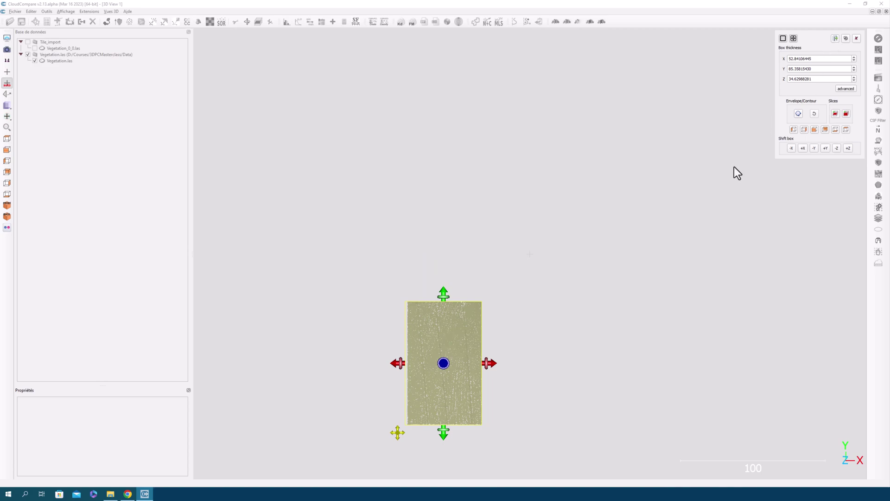
# Step: Set slice extraction to repeat along X and Y only, with a gap of 3
pyautogui.click(847, 114)
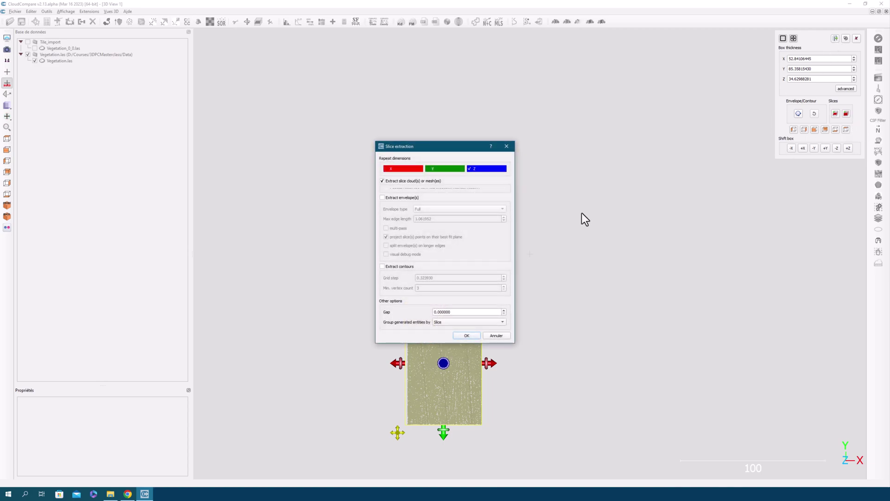
pyautogui.click(472, 168)
pyautogui.click(385, 169)
pyautogui.click(430, 169)
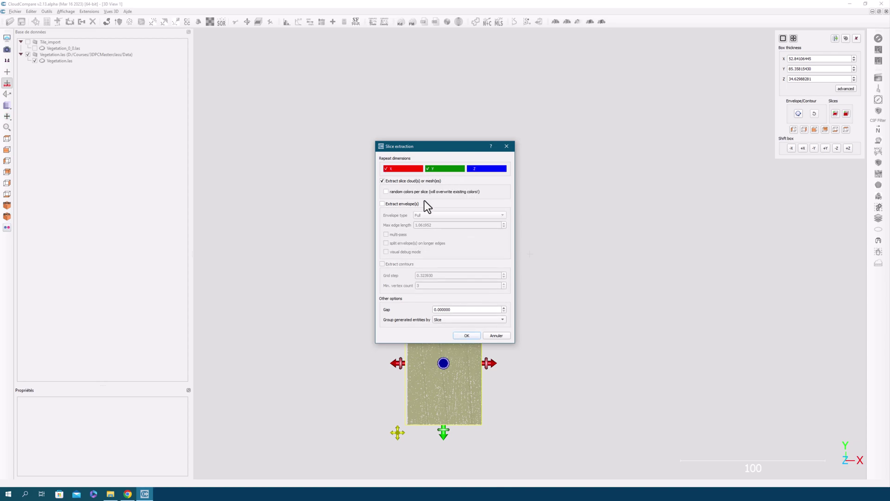
pyautogui.moveTo(457, 312); pyautogui.dragTo(433, 308)
pyautogui.write('3')
# Step: Generate the nine tiles, close the cross-section tool, and hide the original Vegetation.las cloud
pyautogui.click(467, 335)
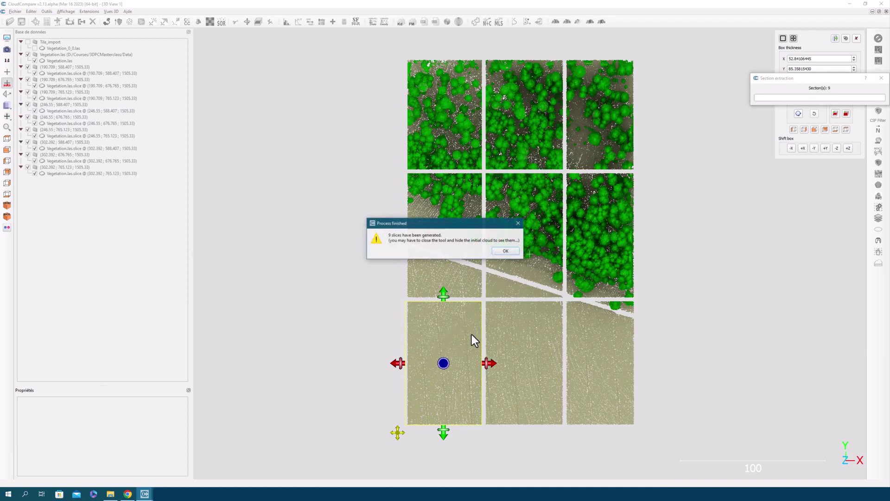
pyautogui.click(508, 252)
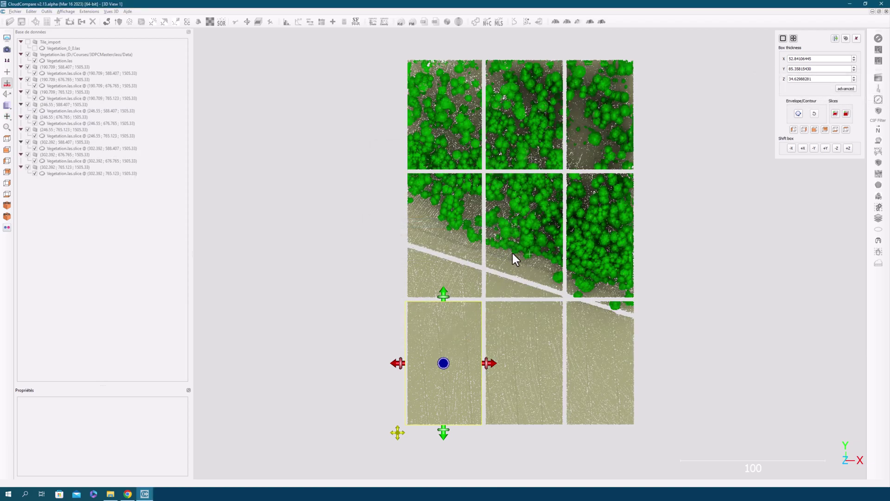
pyautogui.click(858, 38)
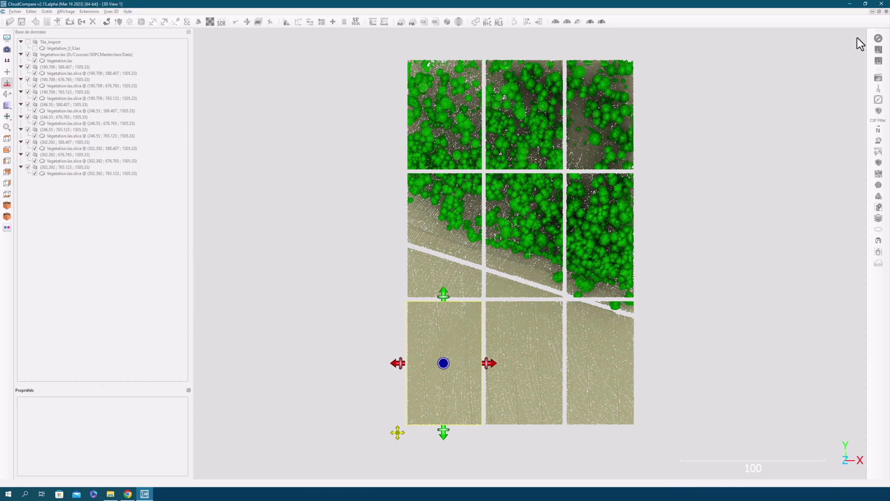
pyautogui.click(36, 61)
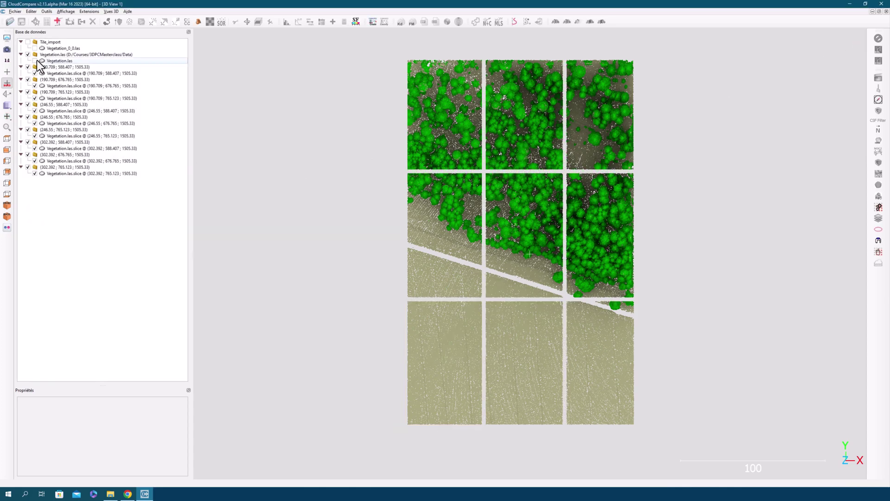
# Step: Select all nine tile groups and view the 3×3 grid from above, zoomed on the treed tiles
pyautogui.click(49, 66)
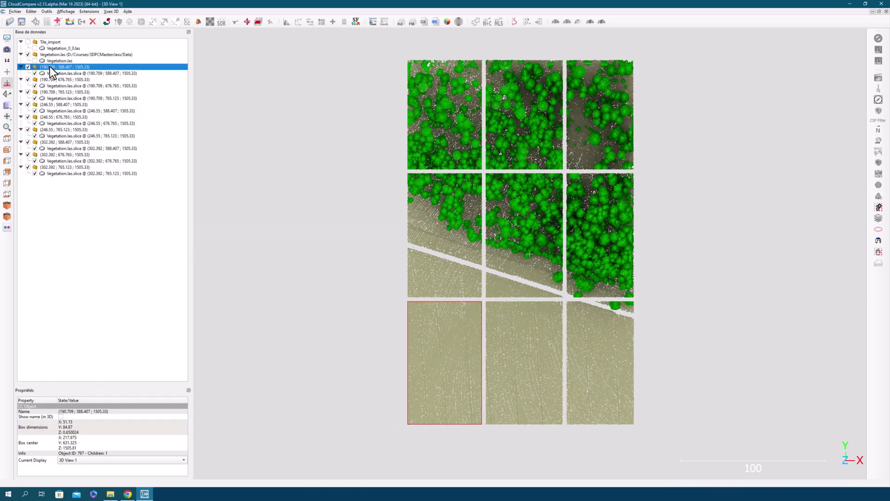
pyautogui.keyDown('shift'); pyautogui.click(82, 173); pyautogui.keyUp('shift')
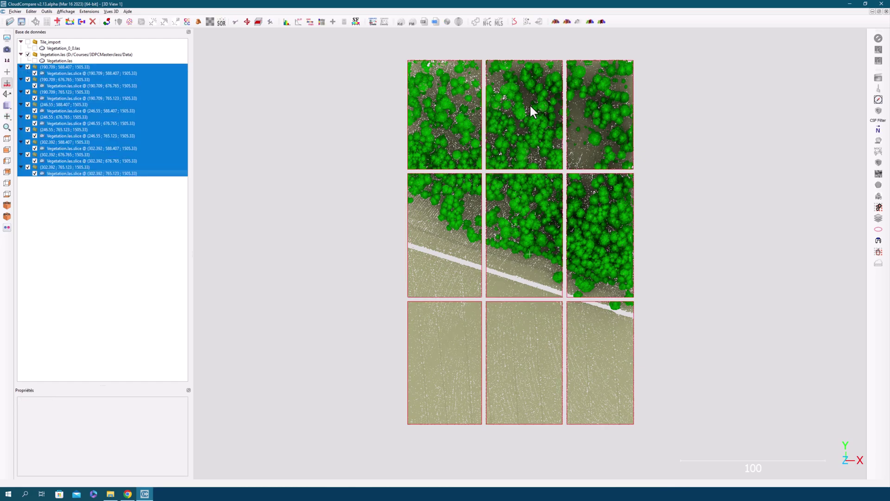
pyautogui.moveTo(534, 372); pyautogui.dragTo(594, 316)
pyautogui.click(8, 139)
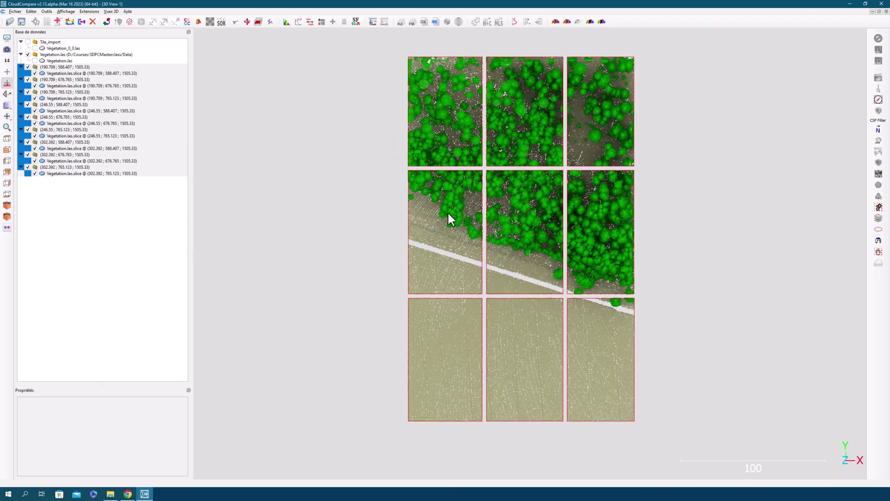
pyautogui.scroll(8, 461, 222)
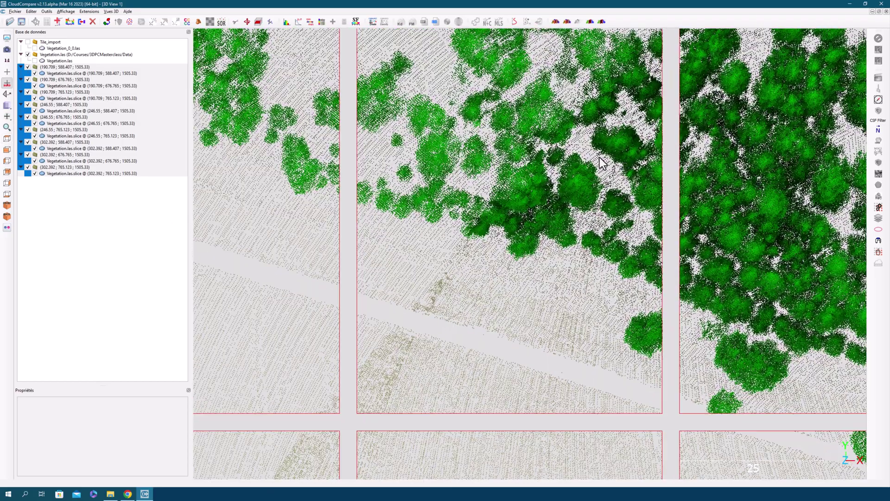
pyautogui.moveTo(602, 163); pyautogui.dragTo(507, 294, button='right')
pyautogui.scroll(4, 542, 193)
pyautogui.scroll(1, 507, 294)
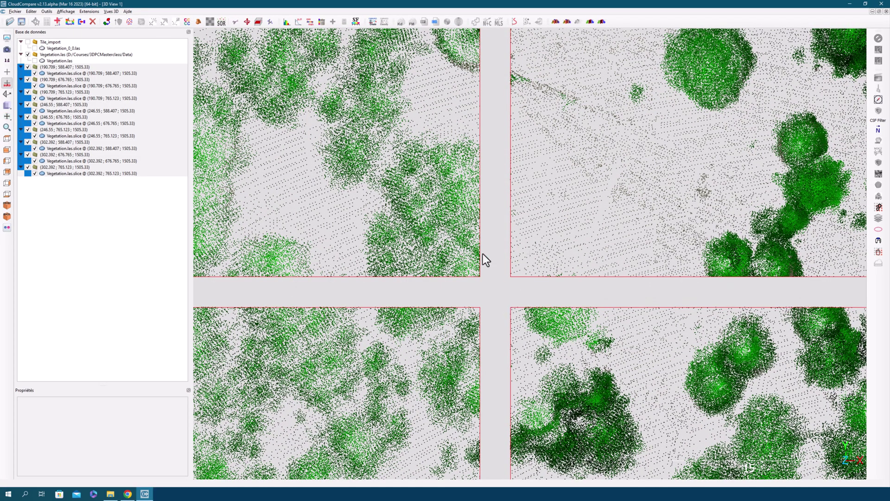
# Step: Measure the distance across one tile gap (3.11585) and keep it as a label
pyautogui.click(59, 21)
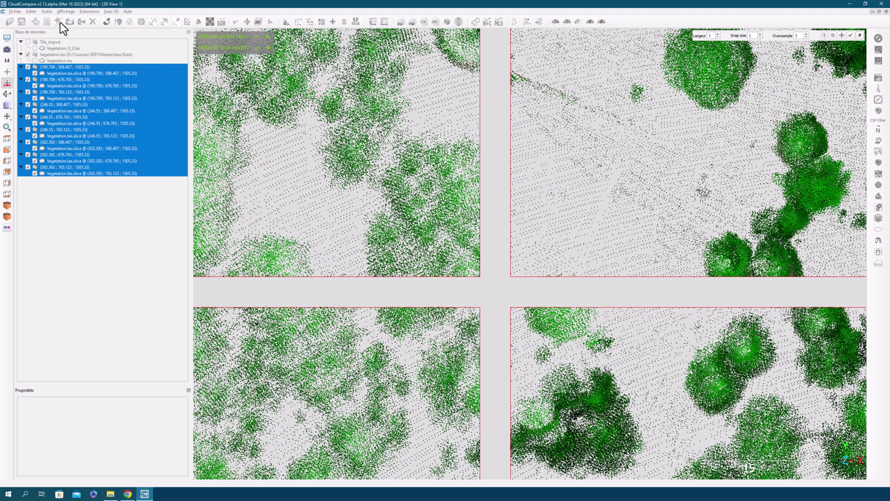
pyautogui.press('Escape')
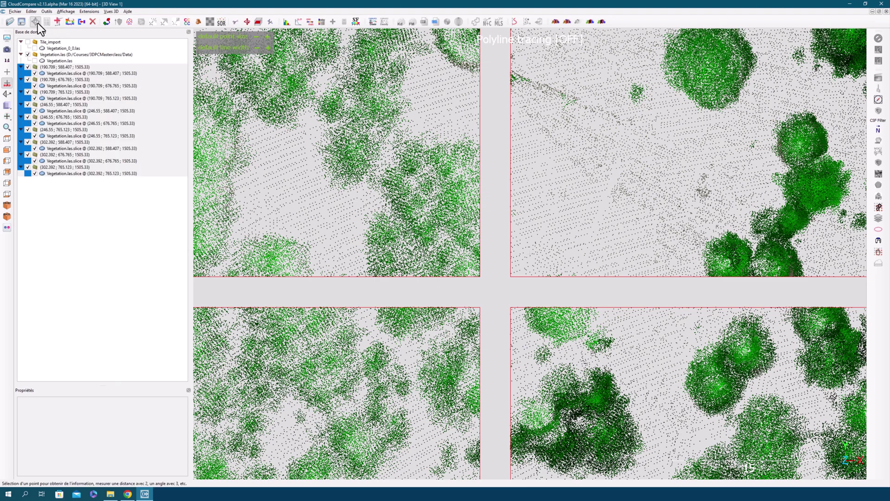
pyautogui.click(47, 21)
pyautogui.click(658, 277)
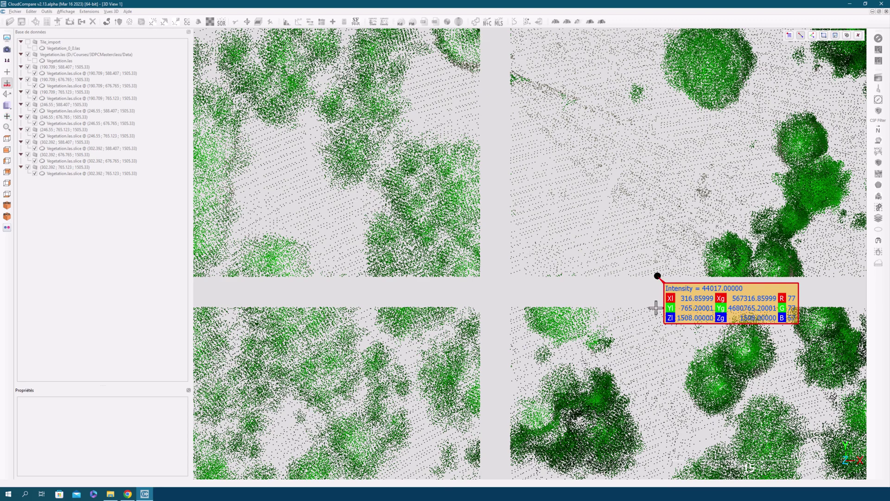
pyautogui.click(656, 307)
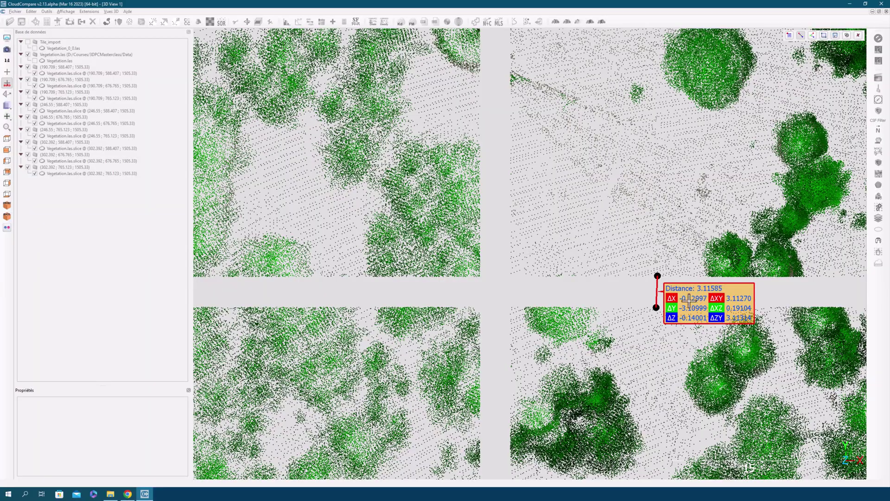
pyautogui.click(836, 35)
# Step: Look around the measured gap, leave point picking, and collapse the last tile group
pyautogui.moveTo(642, 331); pyautogui.dragTo(575, 341)
pyautogui.scroll(-5, 584, 197)
pyautogui.moveTo(469, 265); pyautogui.dragTo(594, 262, button='right')
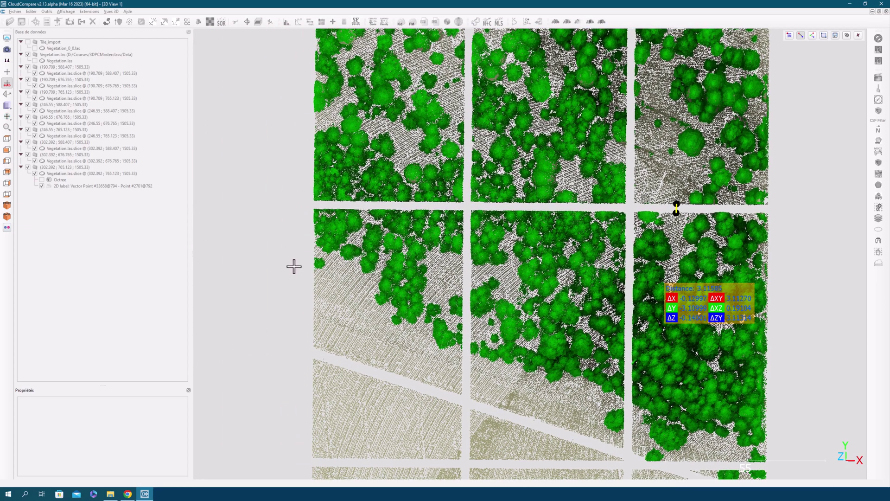
pyautogui.moveTo(297, 283); pyautogui.dragTo(302, 297, button='right')
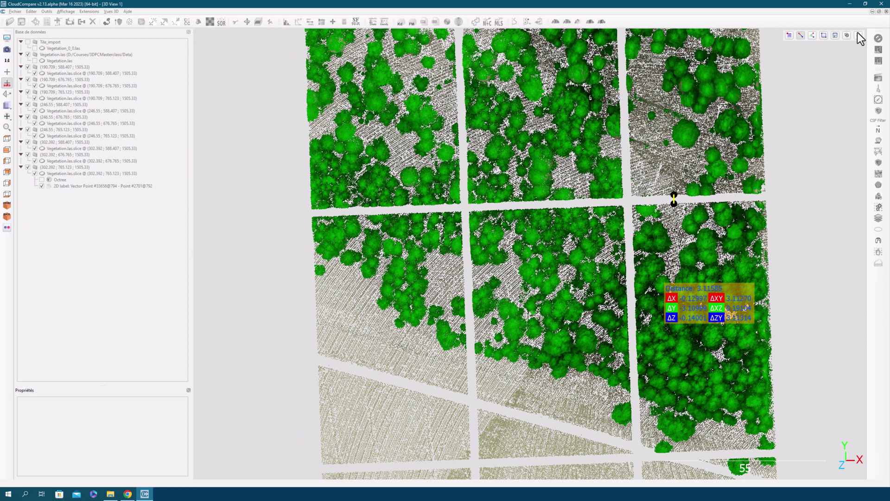
pyautogui.click(858, 35)
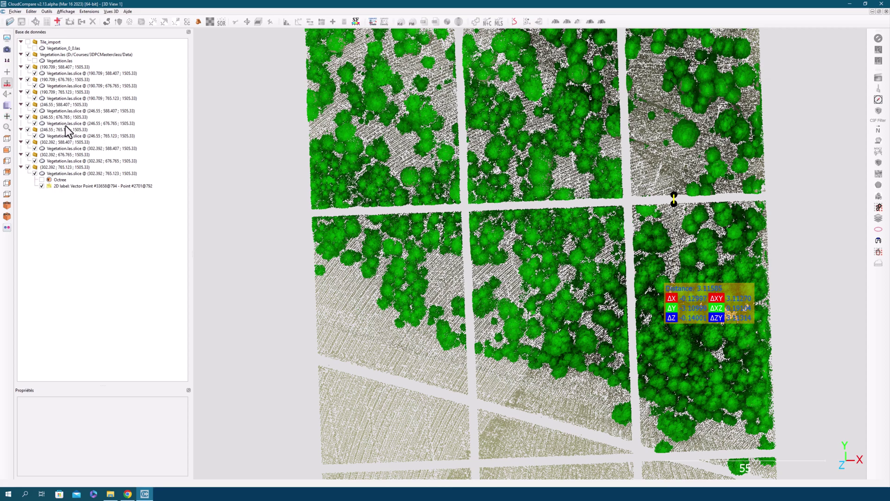
pyautogui.click(21, 167)
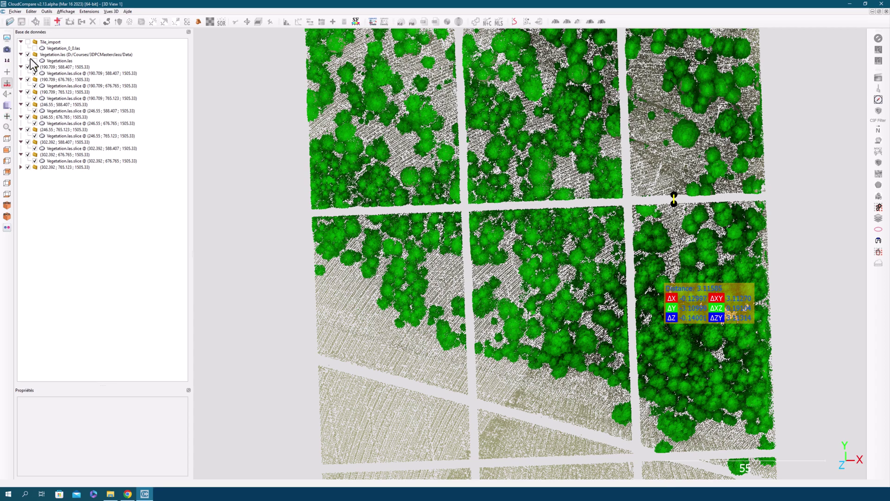
# Step: Select all nine tile groups and bring up the Save dialog for a CloudCompare entities (*.bin) file
pyautogui.click(58, 68)
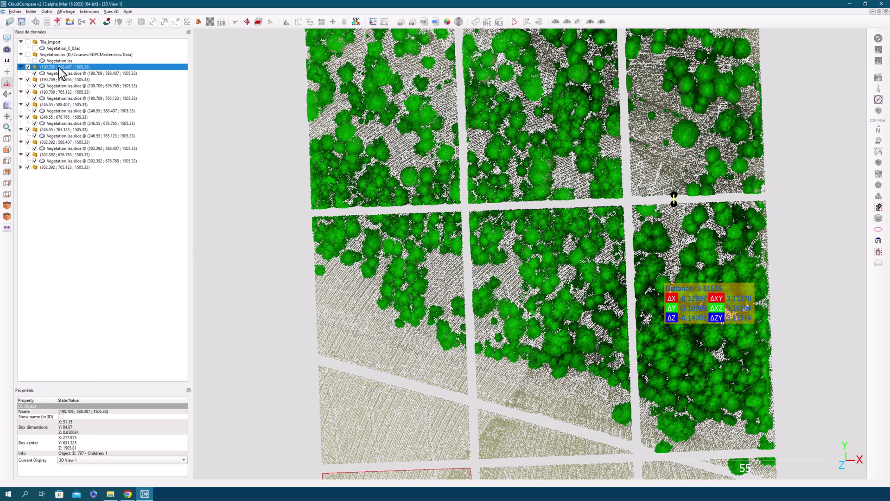
pyautogui.keyDown('shift'); pyautogui.click(68, 167); pyautogui.keyUp('shift')
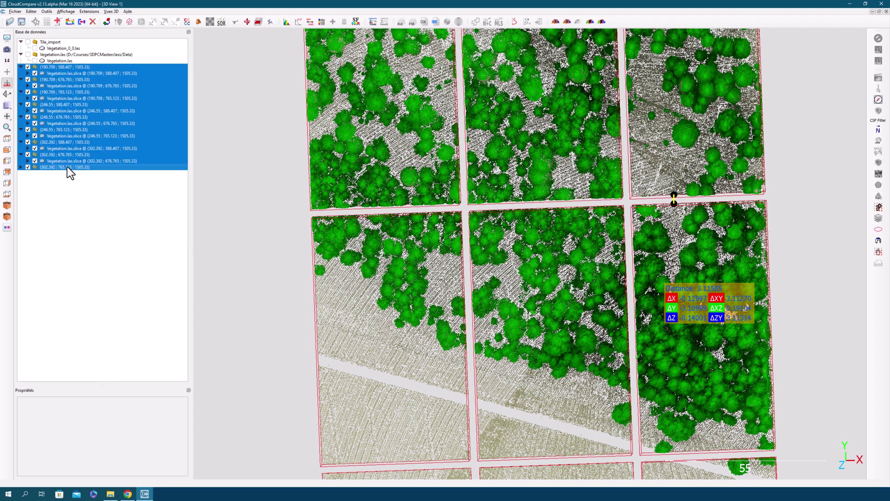
pyautogui.click(22, 21)
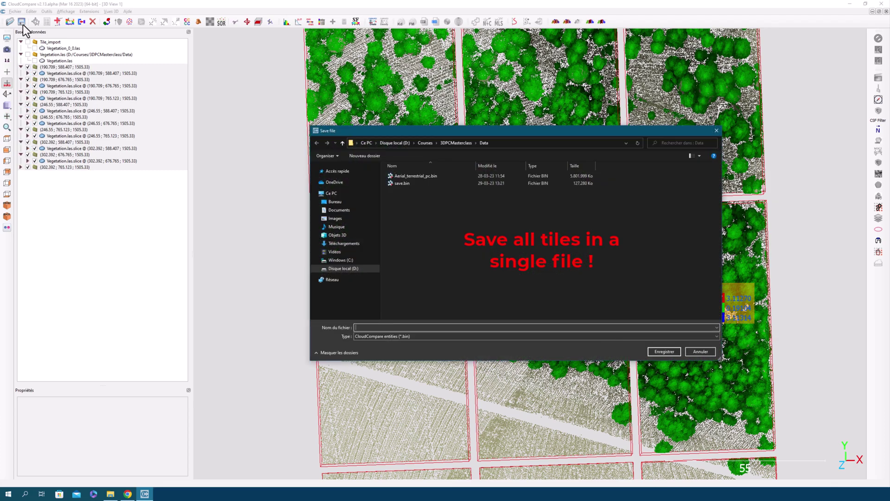
pyautogui.press('Escape')
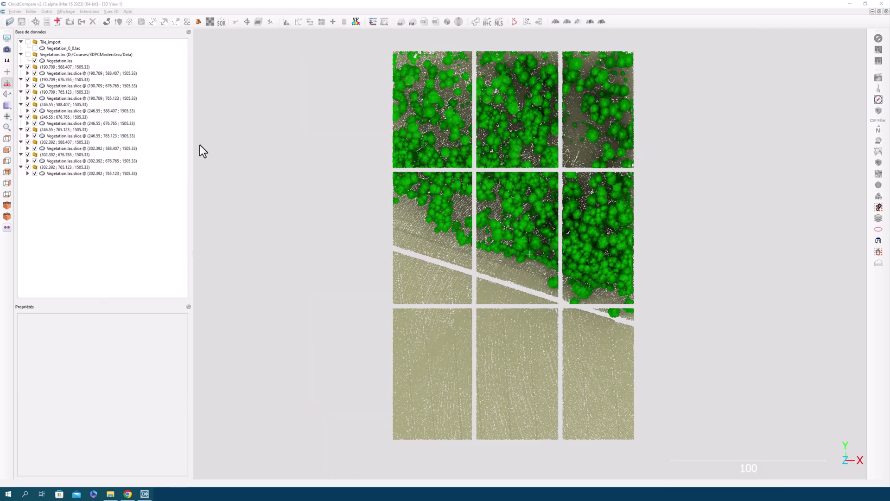
pyautogui.click(69, 67)
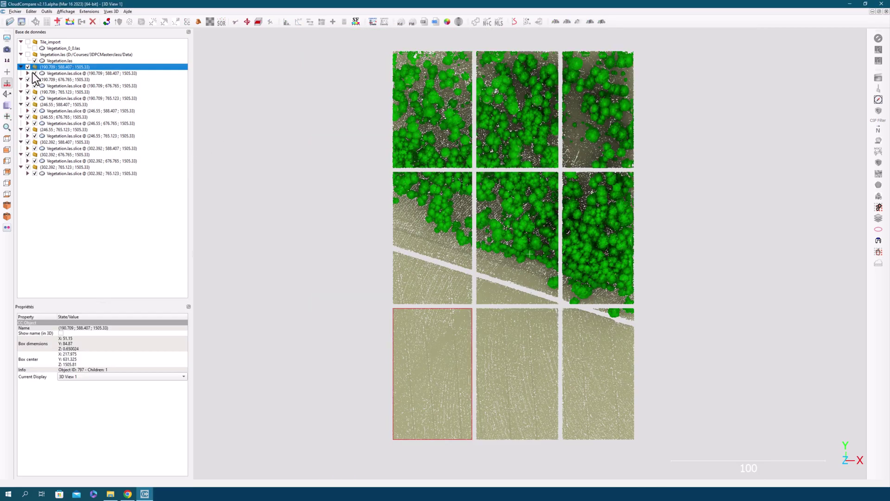
pyautogui.click(35, 73)
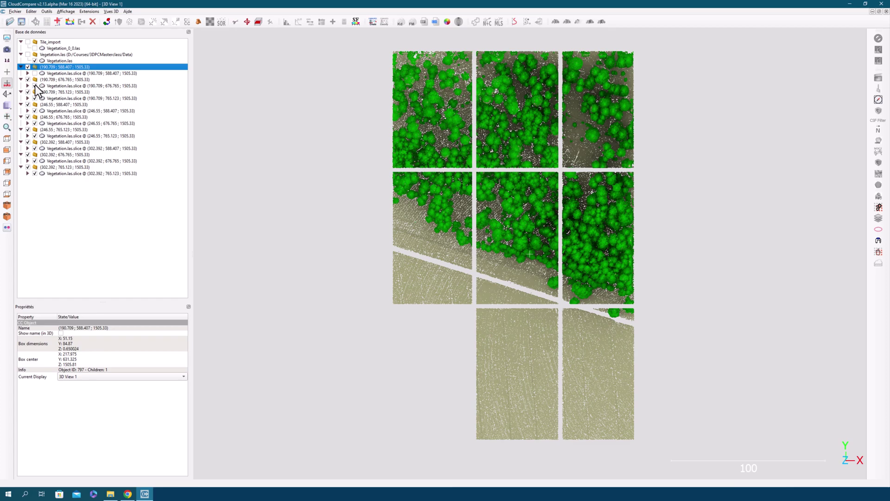
pyautogui.click(35, 86)
pyautogui.click(34, 86)
pyautogui.click(35, 73)
pyautogui.keyDown('shift'); pyautogui.click(78, 173); pyautogui.keyUp('shift')
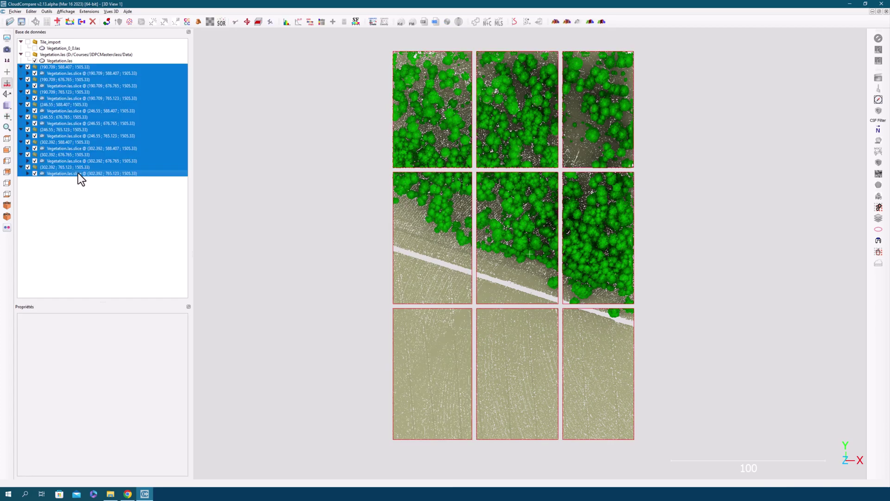
pyautogui.rightClick(94, 65)
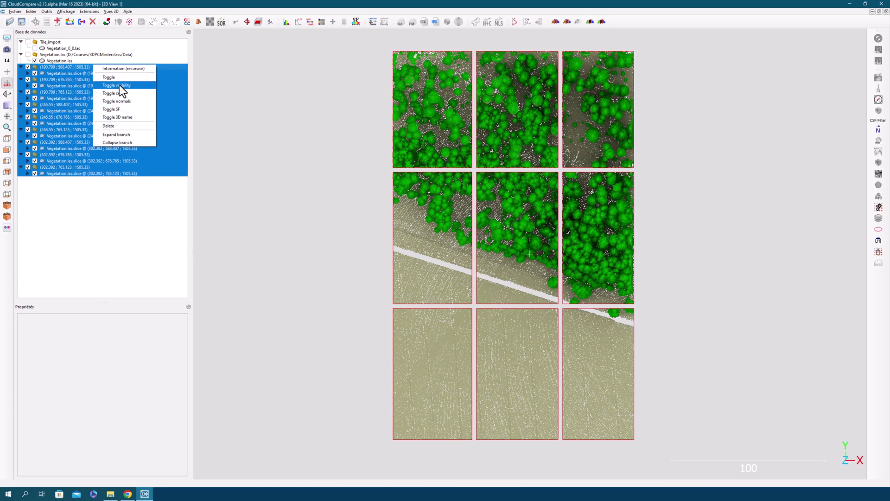
pyautogui.click(119, 85)
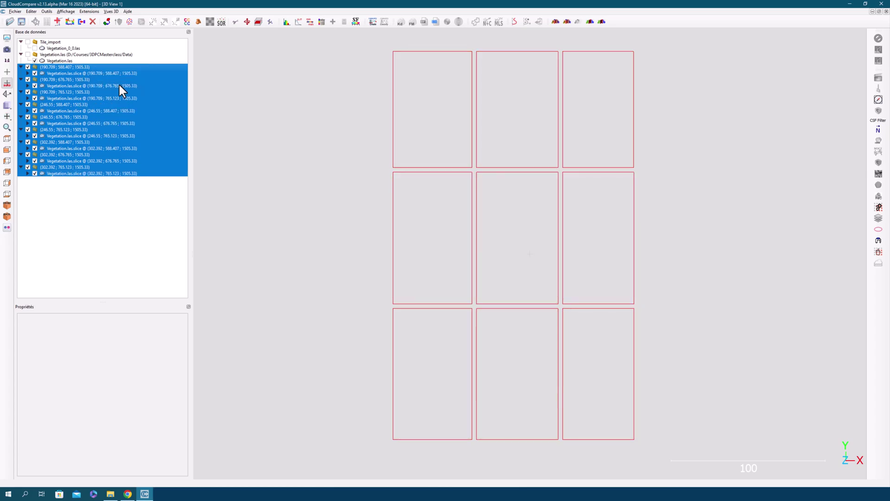
pyautogui.moveTo(461, 322); pyautogui.dragTo(533, 278)
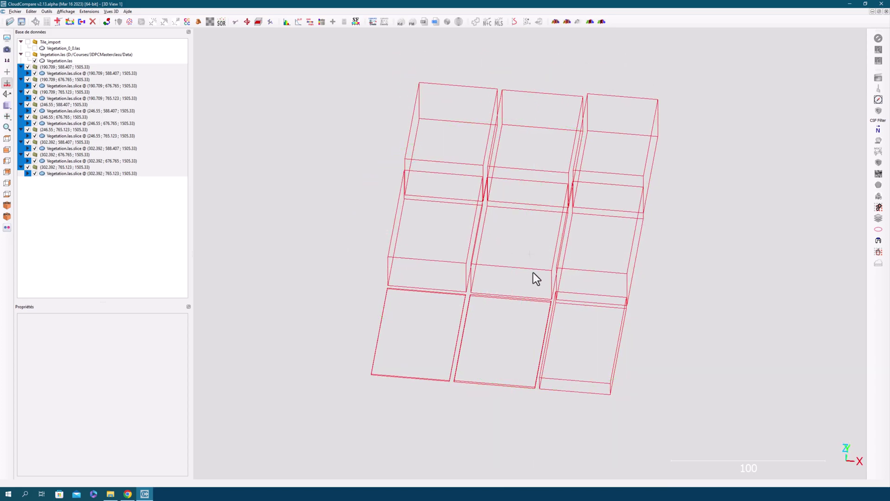
pyautogui.rightClick(68, 68)
pyautogui.click(93, 88)
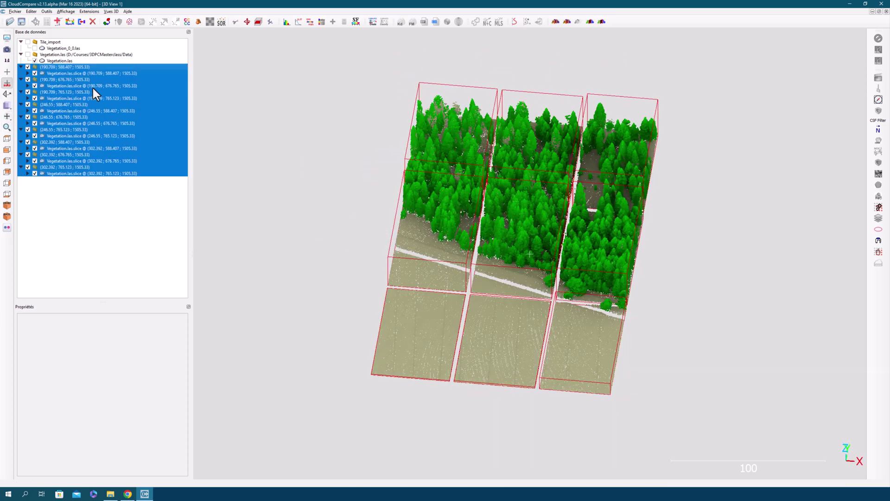